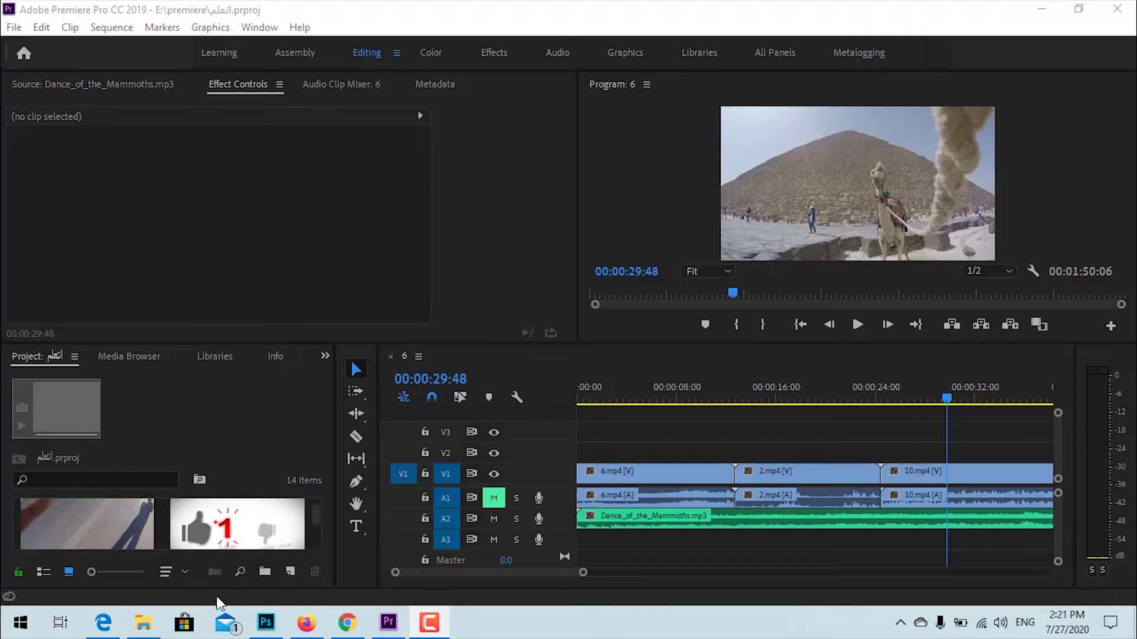
Import the recycling-logo PNG from the premiere folder into the Project panel, then close Explorer
mouse_move(143, 623)
click(195, 580)
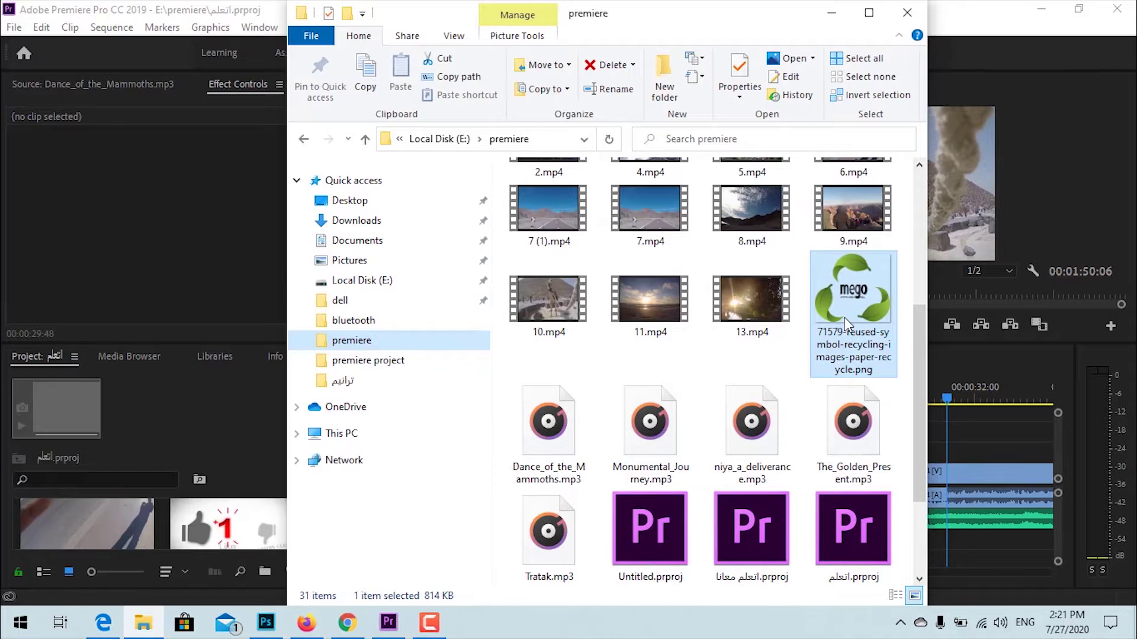
drag(845, 317, 531, 453)
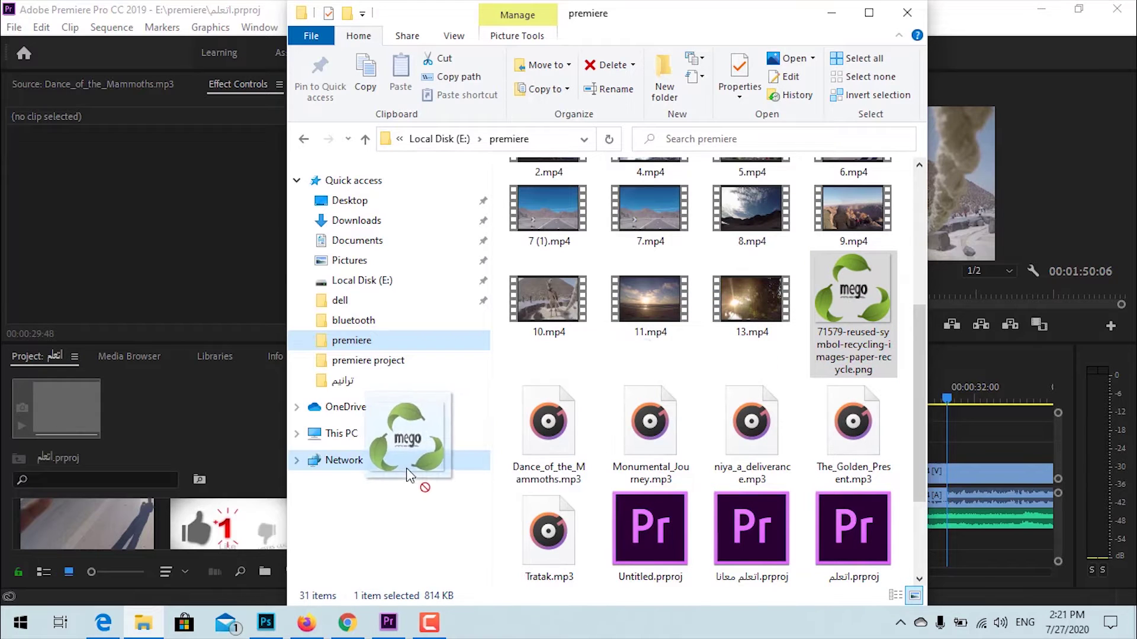
drag(532, 453, 260, 539)
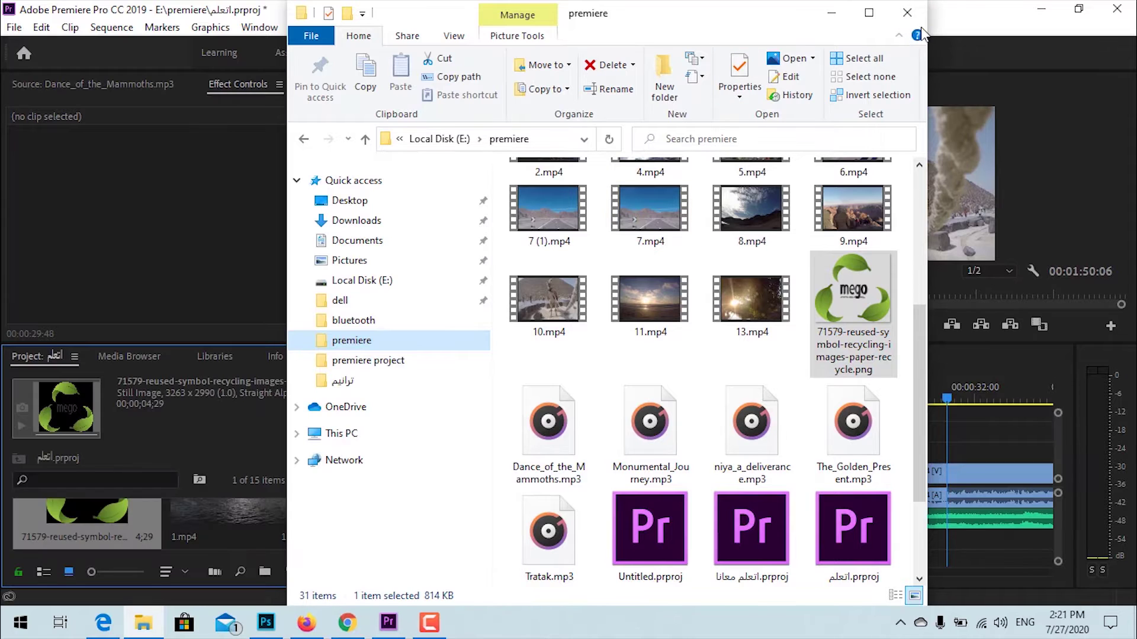
click(906, 13)
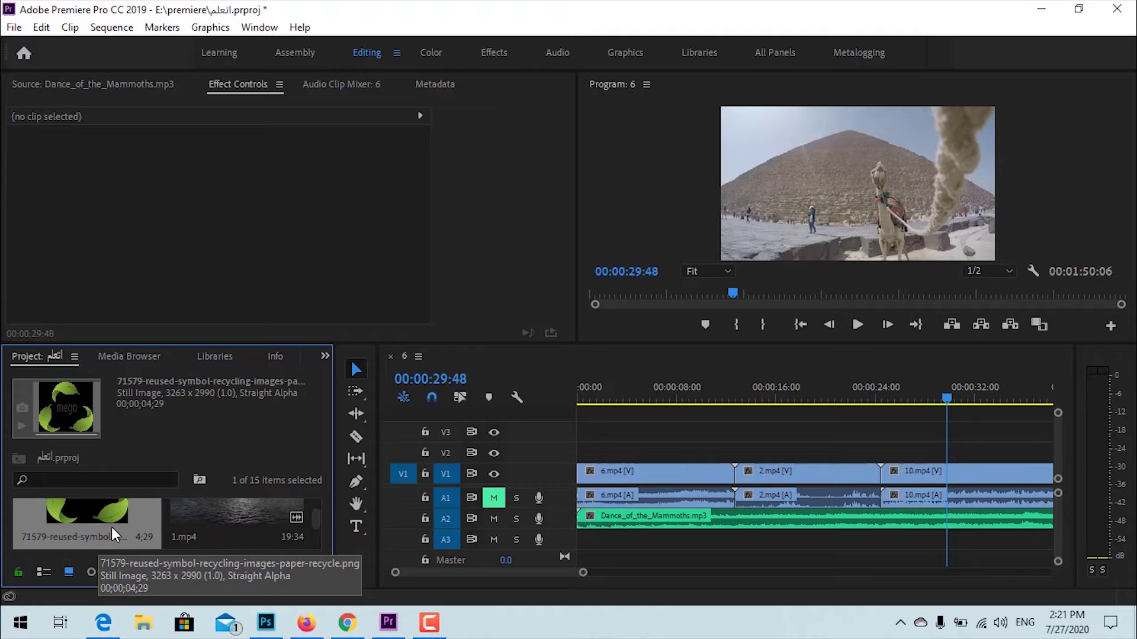
Put the recycling PNG on V2 above 2.mp4, extend its start earlier, and park the playhead near 00:00:15
mouse_move(112, 524)
mouse_down()
mouse_move(629, 405)
mouse_move(769, 448)
mouse_up()
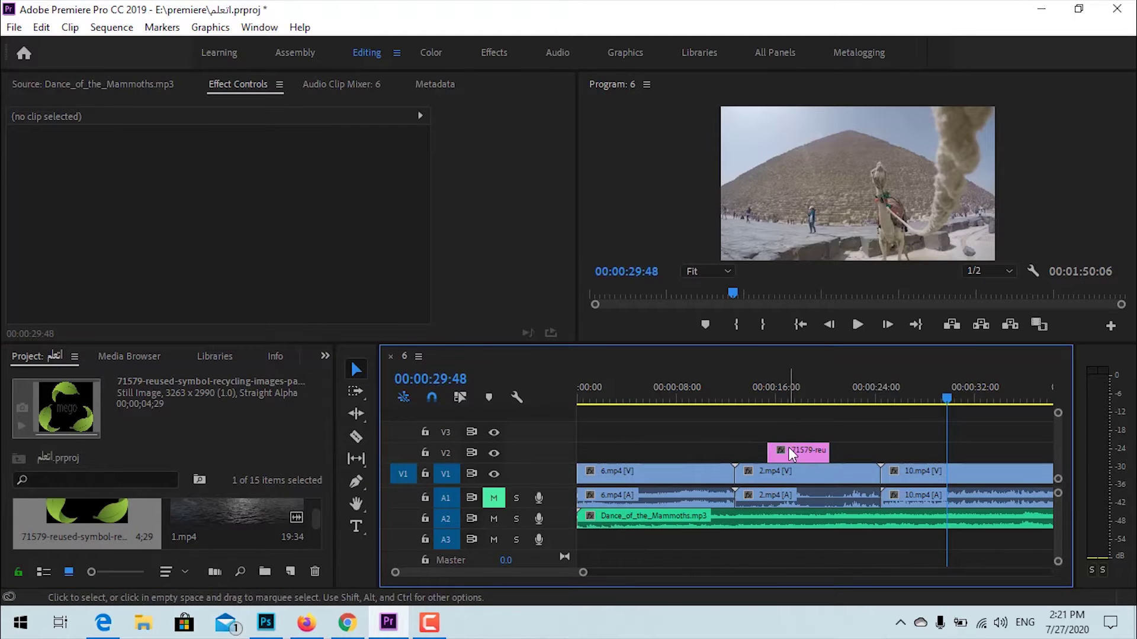
click(792, 454)
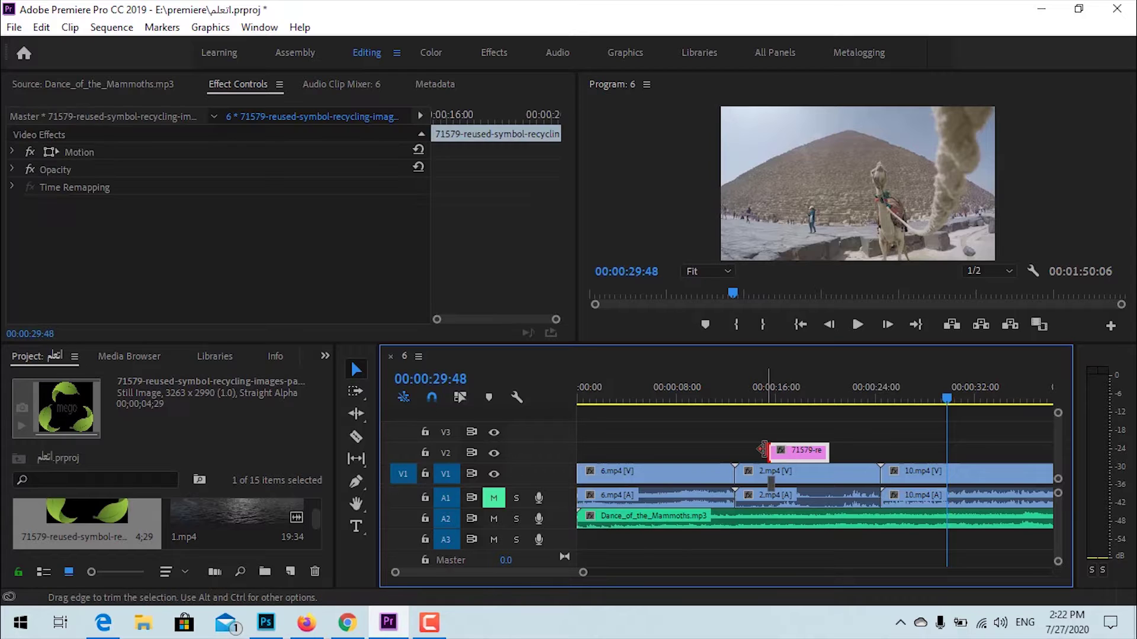
drag(769, 453, 685, 456)
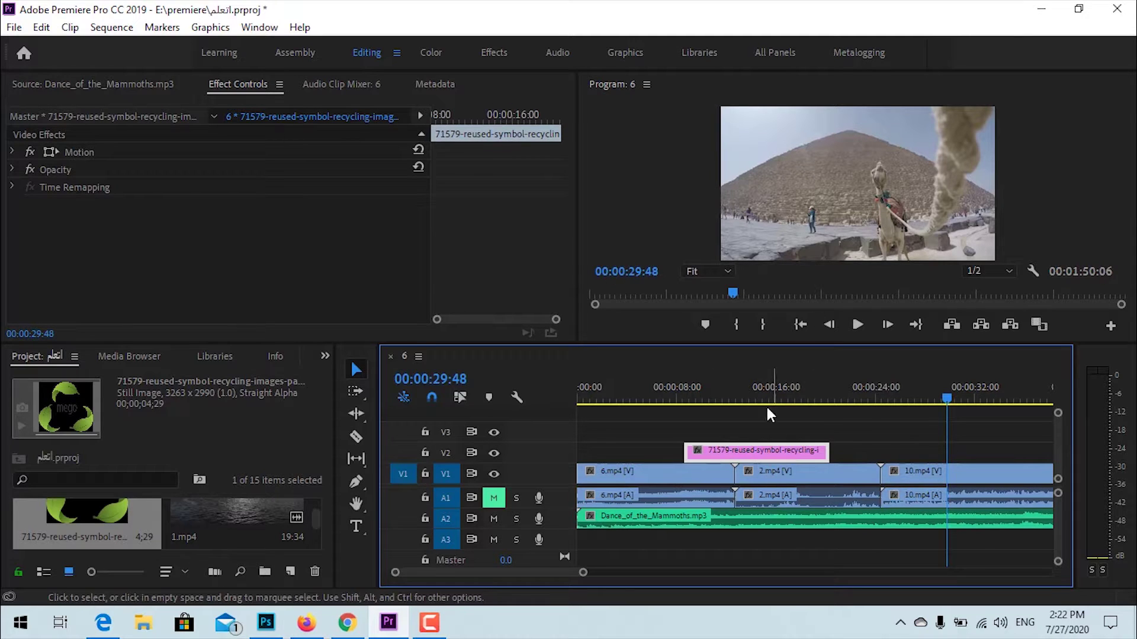
click(775, 388)
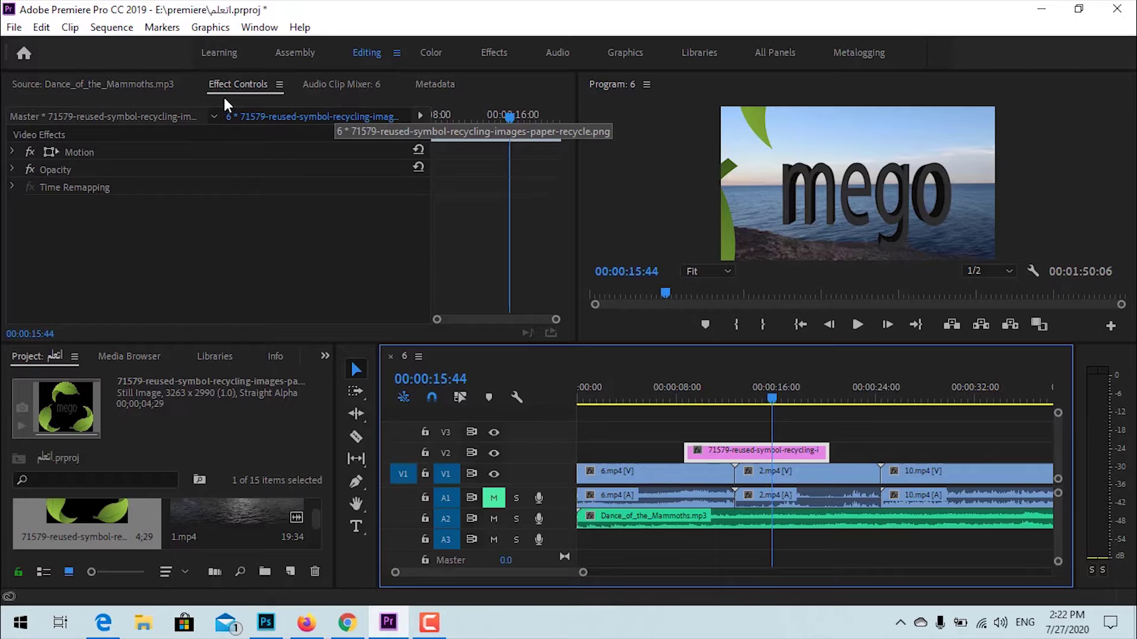
click(250, 86)
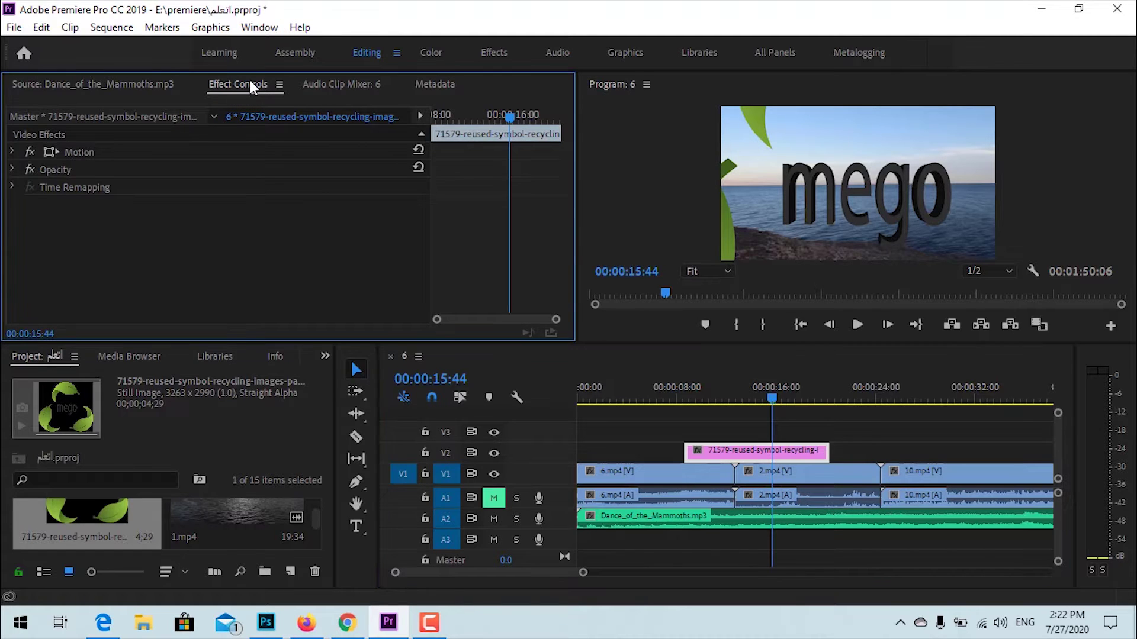
click(268, 31)
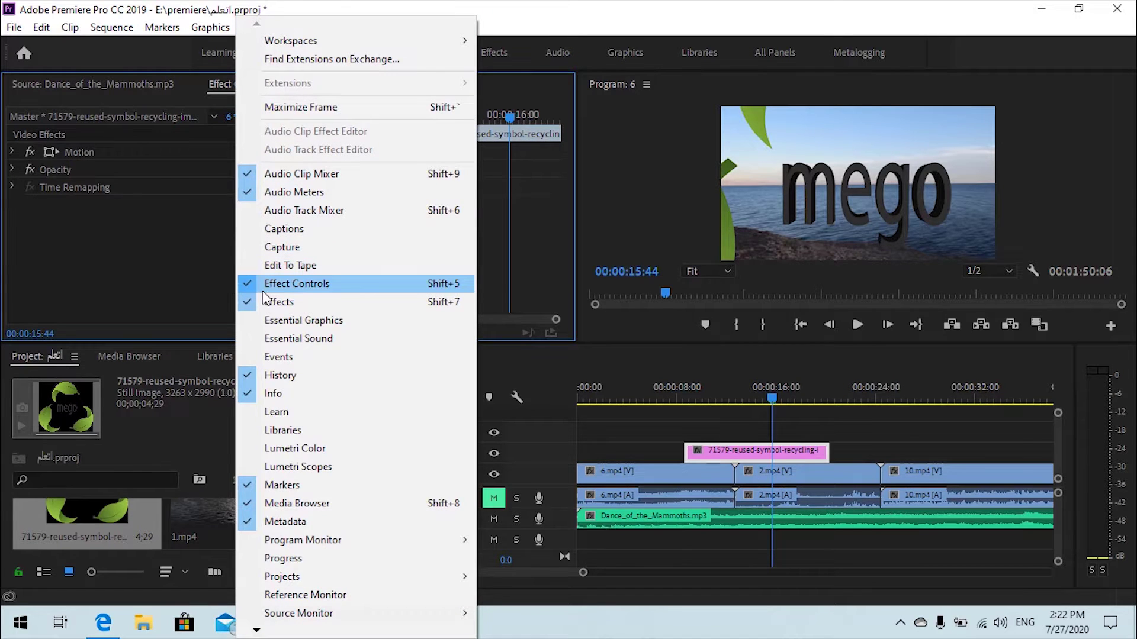
click(127, 257)
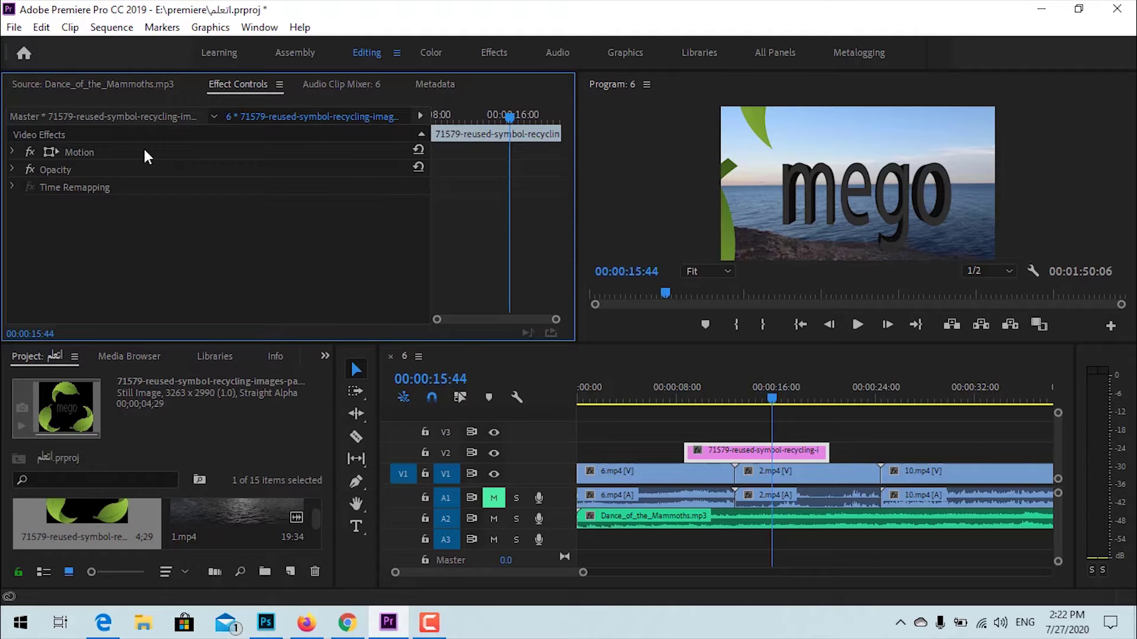
click(145, 153)
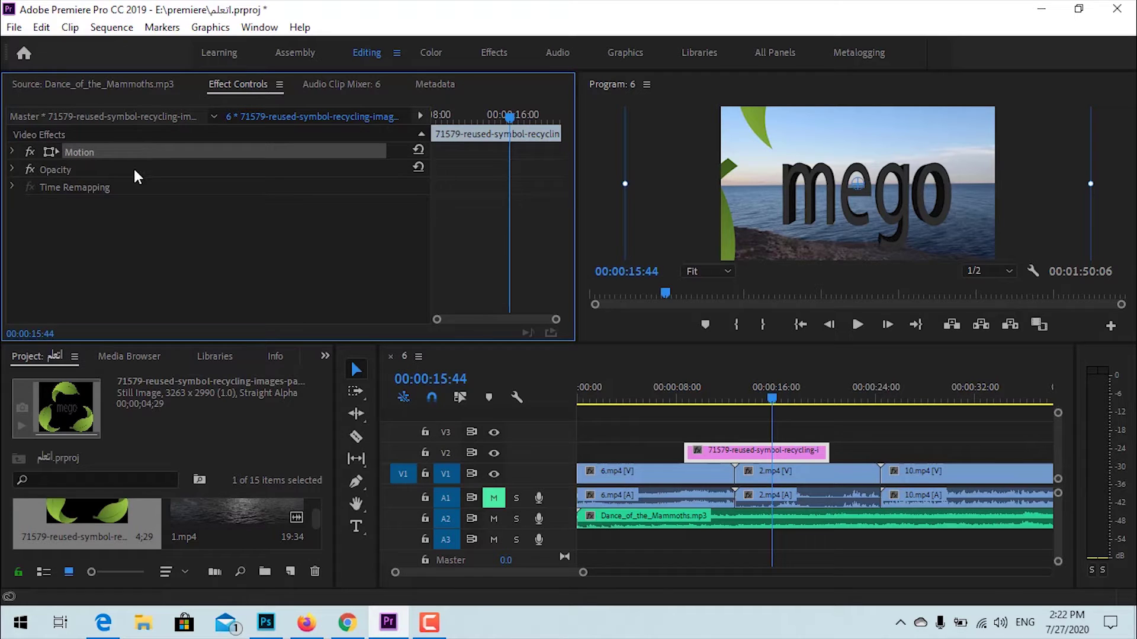
click(135, 171)
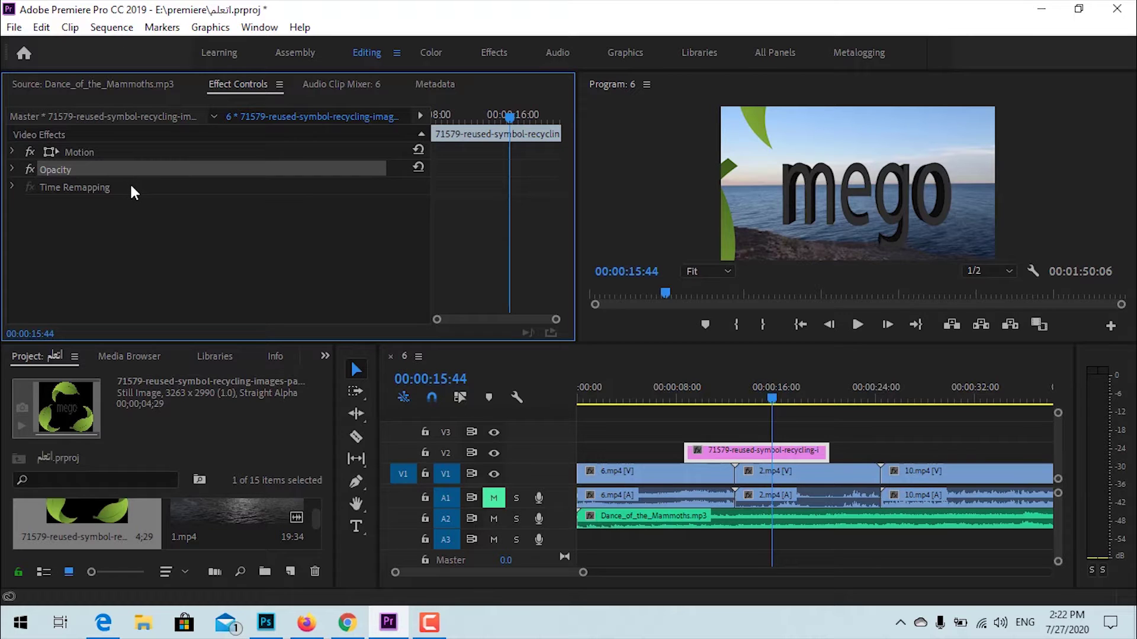
click(130, 186)
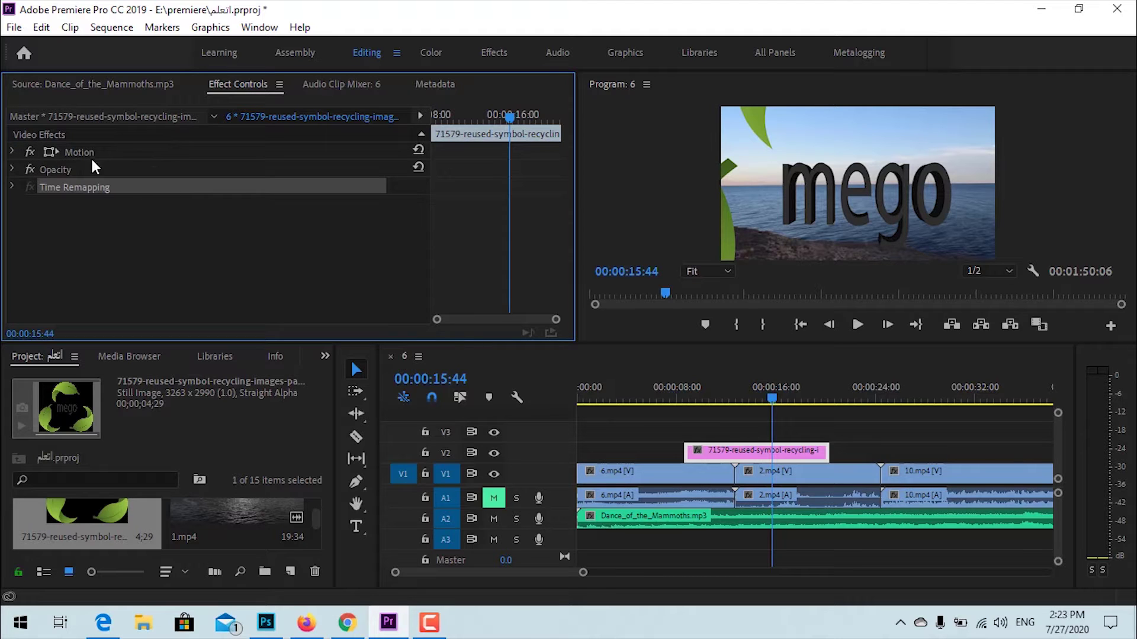
Set the logo's Motion Scale to 29.0 and Position to 991.0, 506.0
click(13, 153)
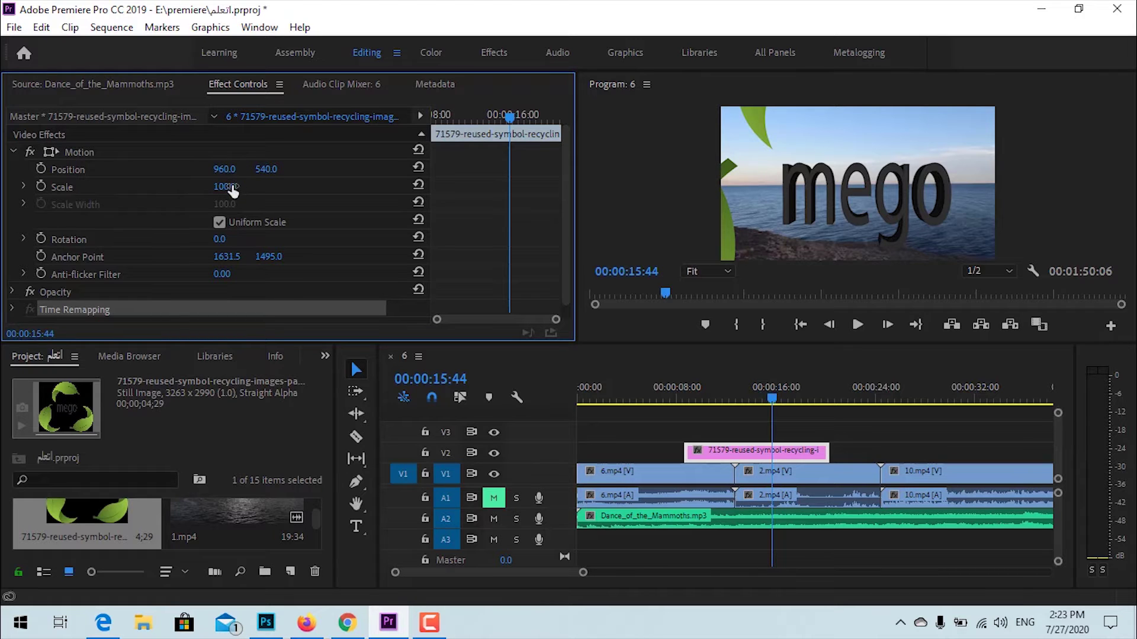
drag(233, 190, 155, 184)
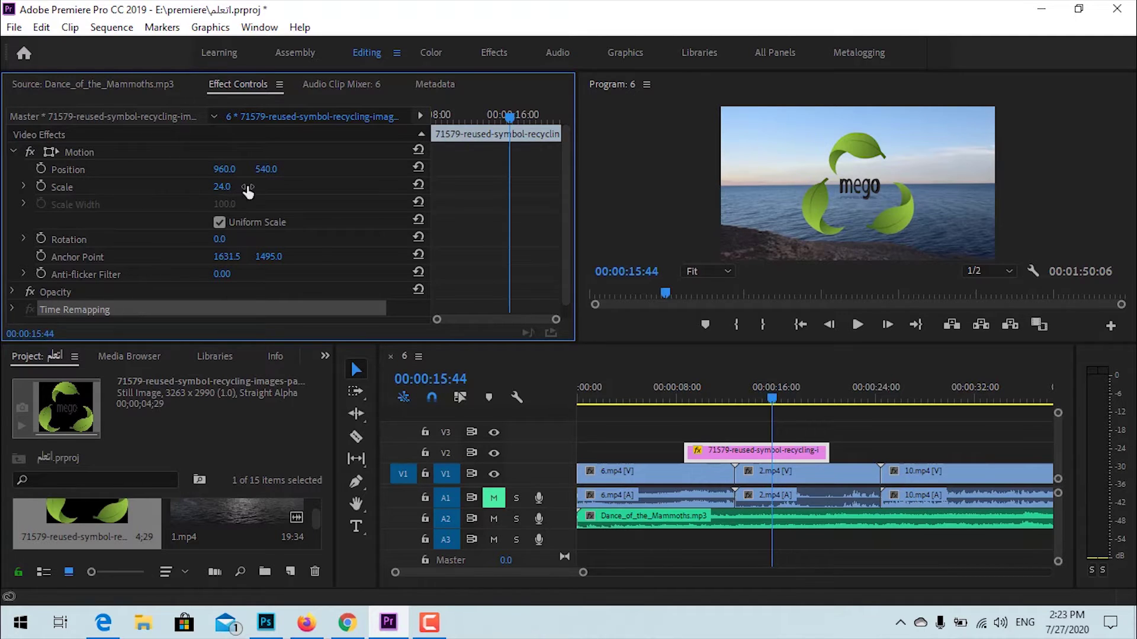
drag(227, 188, 237, 187)
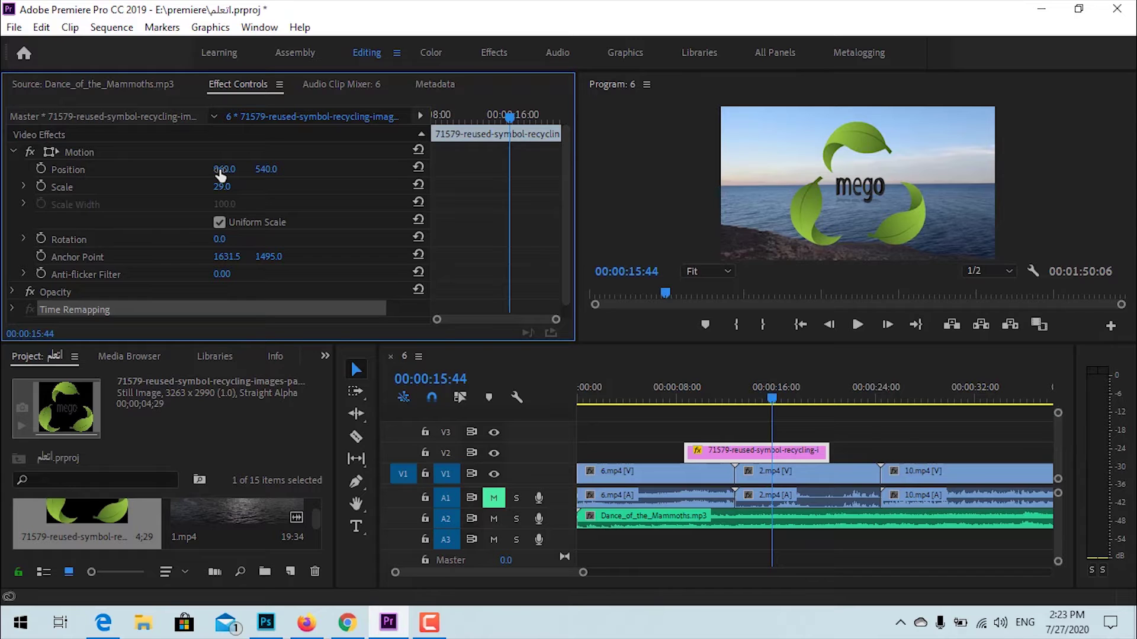
mouse_move(221, 173)
mouse_down()
mouse_move(175, 171)
mouse_move(311, 172)
mouse_up()
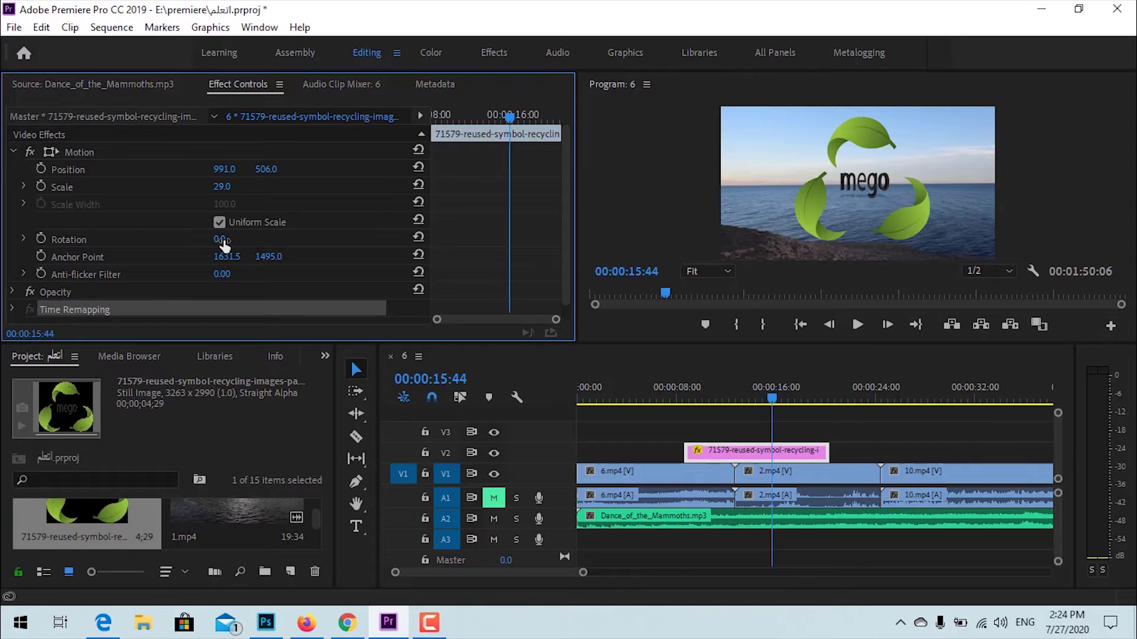
mouse_move(221, 240)
mouse_down()
mouse_move(193, 239)
mouse_move(331, 239)
mouse_up()
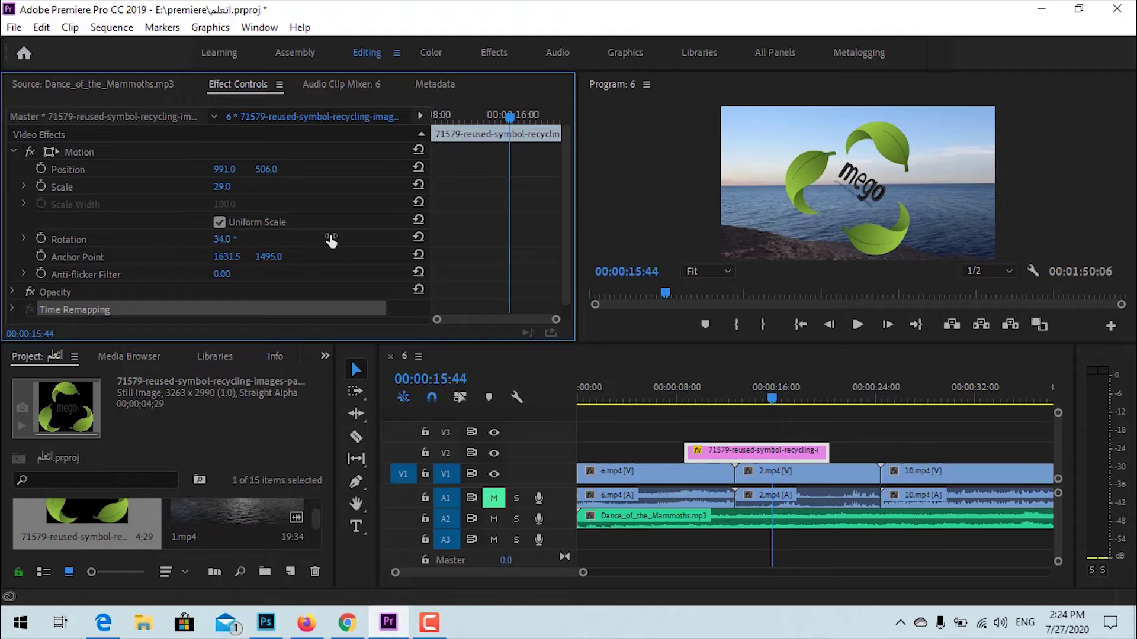
click(423, 235)
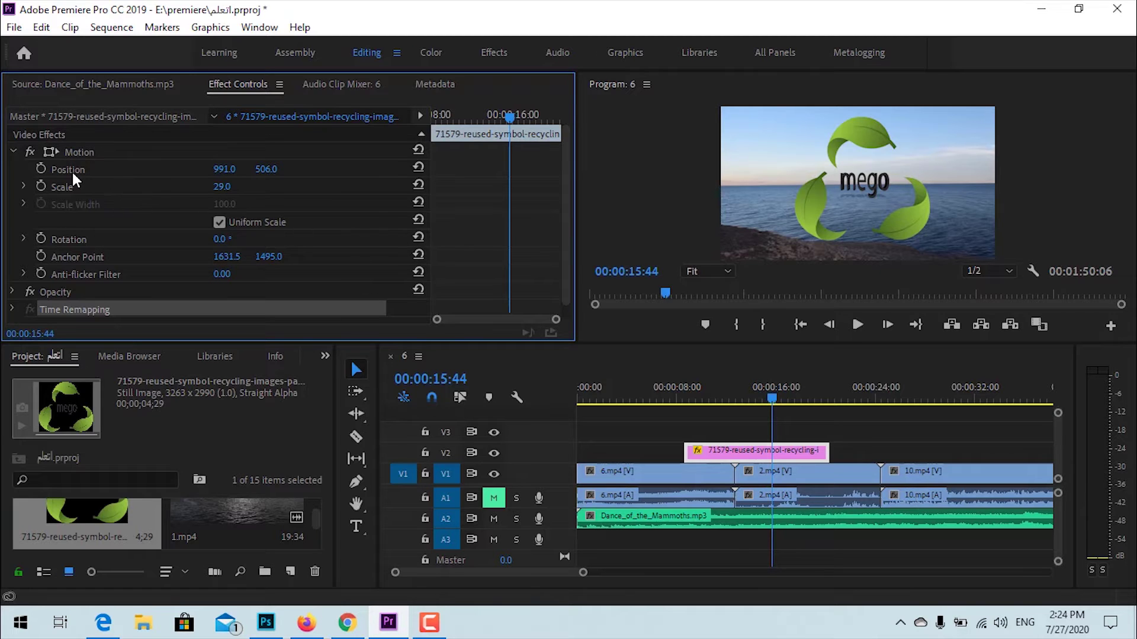
Scale the logo to 23.5 in the Program monitor and move its anchor point to the right
click(47, 152)
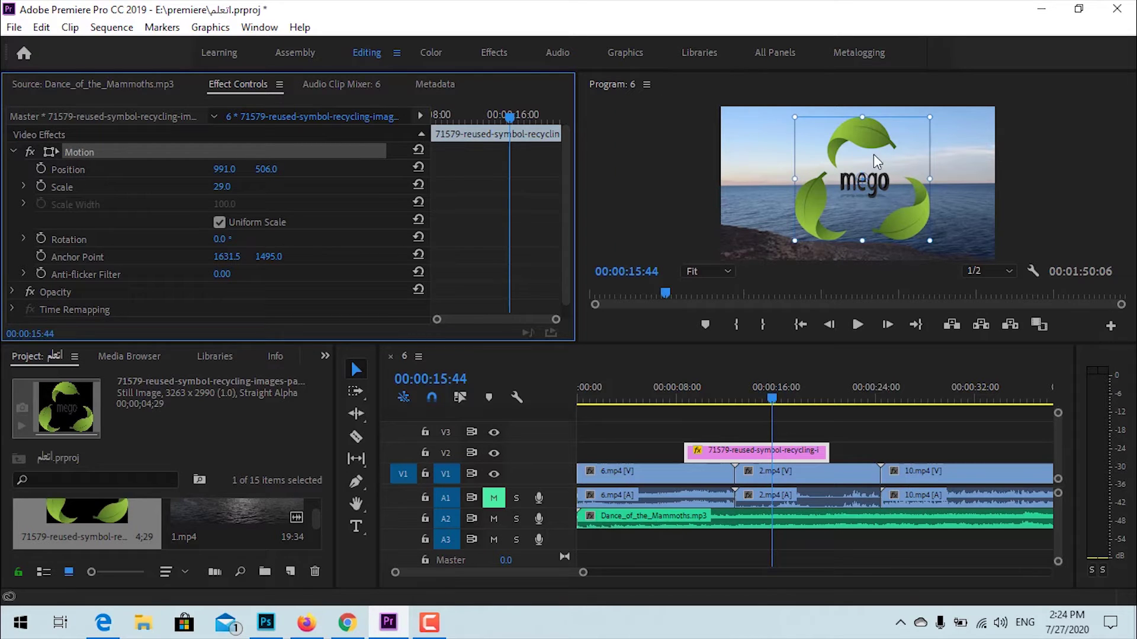
mouse_move(929, 119)
mouse_down()
mouse_move(894, 162)
mouse_move(921, 131)
mouse_move(936, 150)
mouse_move(841, 148)
mouse_move(880, 173)
mouse_up()
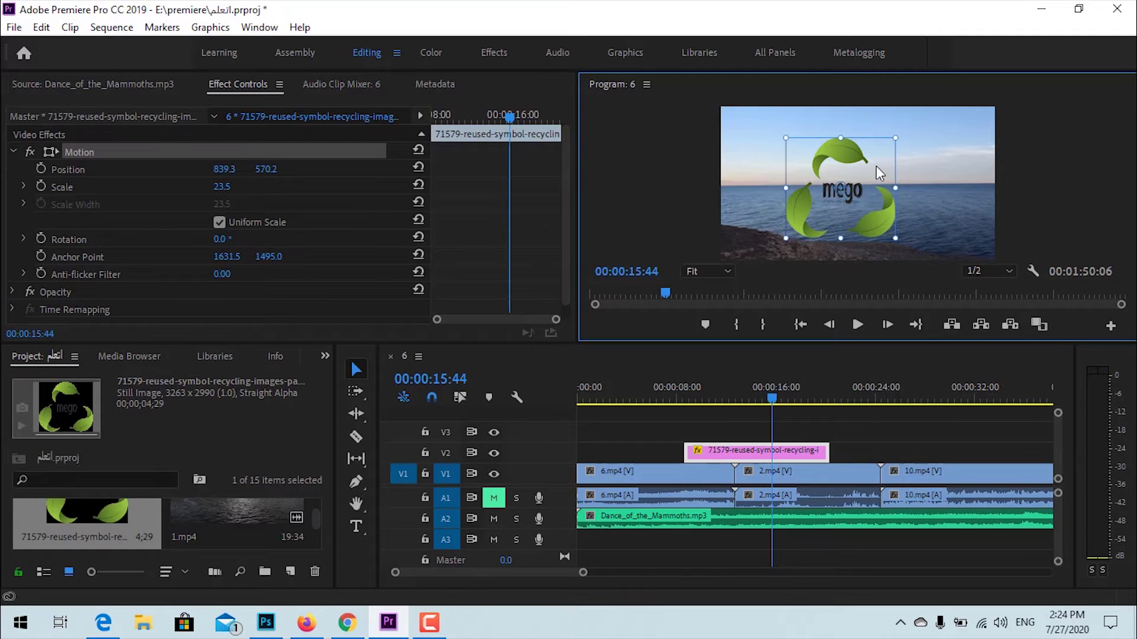
drag(877, 173, 879, 166)
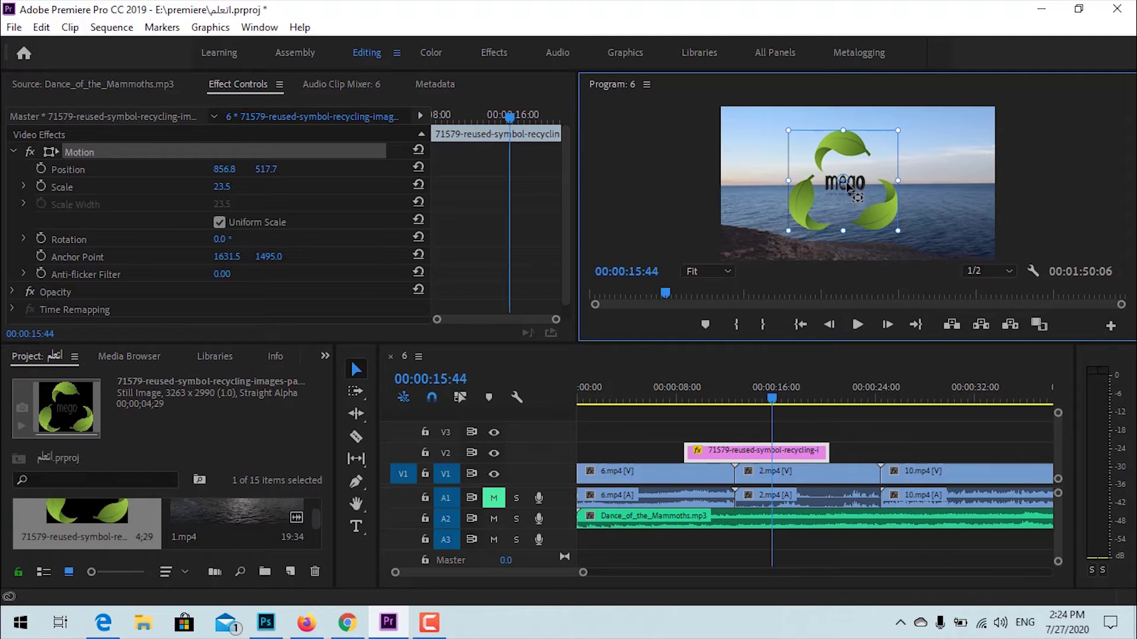
drag(844, 182, 916, 182)
mouse_move(223, 262)
mouse_down()
mouse_move(308, 262)
mouse_move(214, 266)
mouse_up()
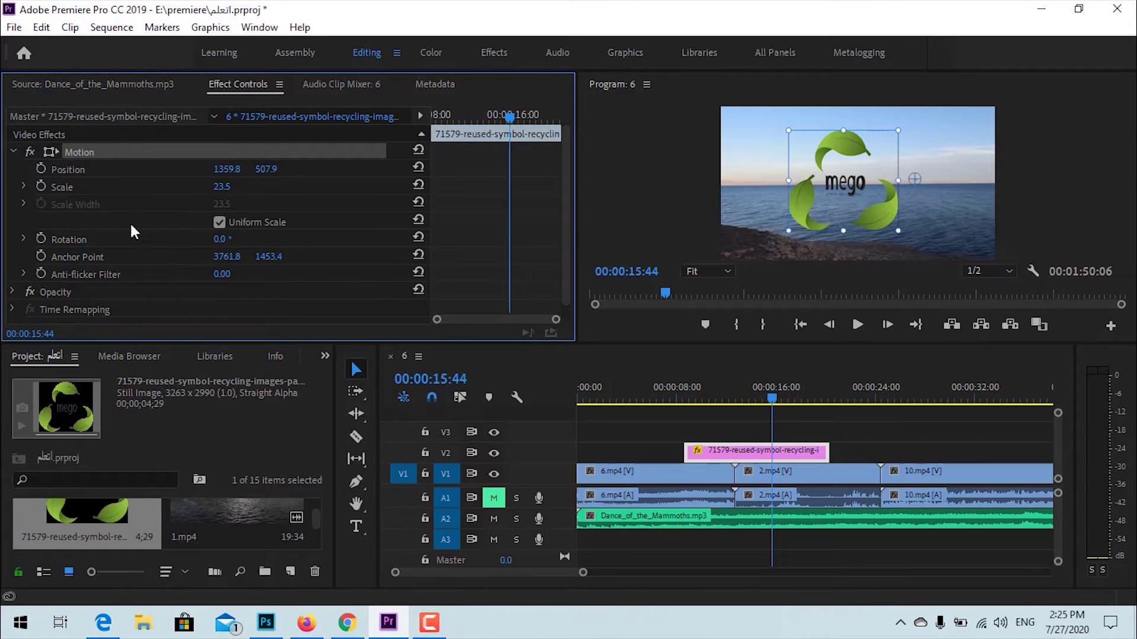
Reset the logo's Rotation to upright and its Anchor Point back to default (1631.5, 1495.0)
click(193, 234)
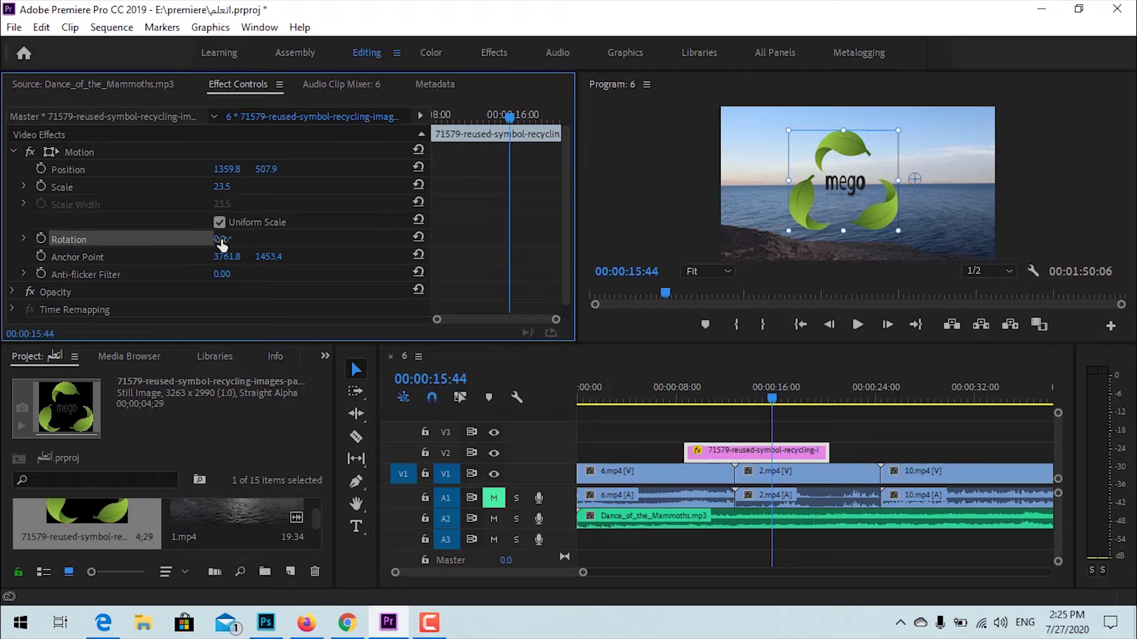
mouse_move(222, 242)
mouse_down()
mouse_move(147, 239)
mouse_move(254, 248)
mouse_move(239, 260)
mouse_move(327, 247)
mouse_up()
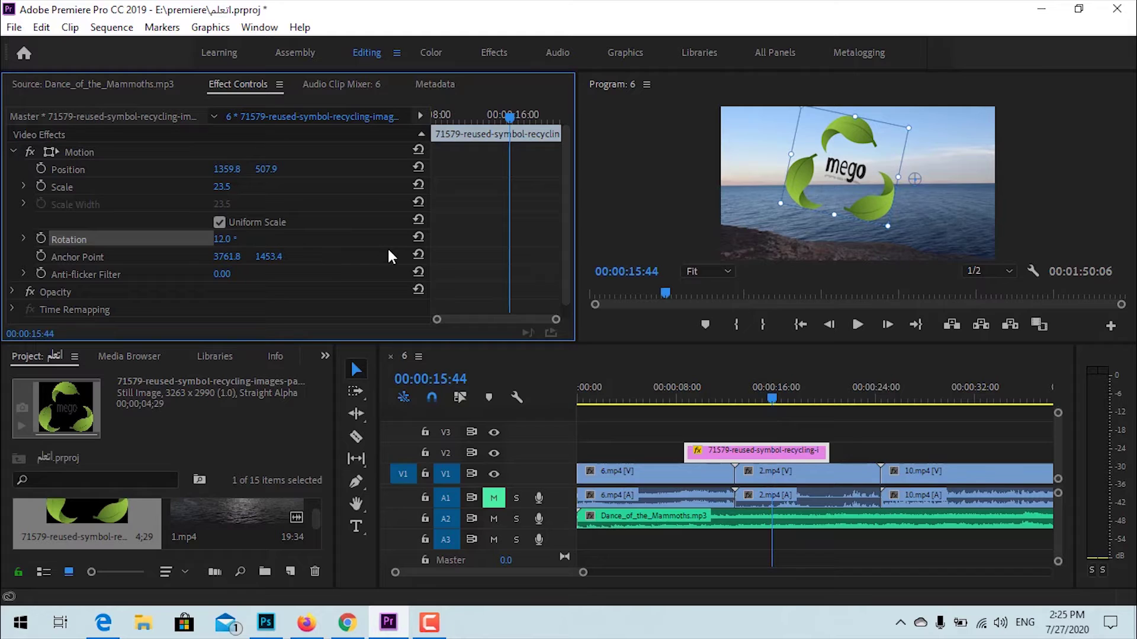
click(421, 237)
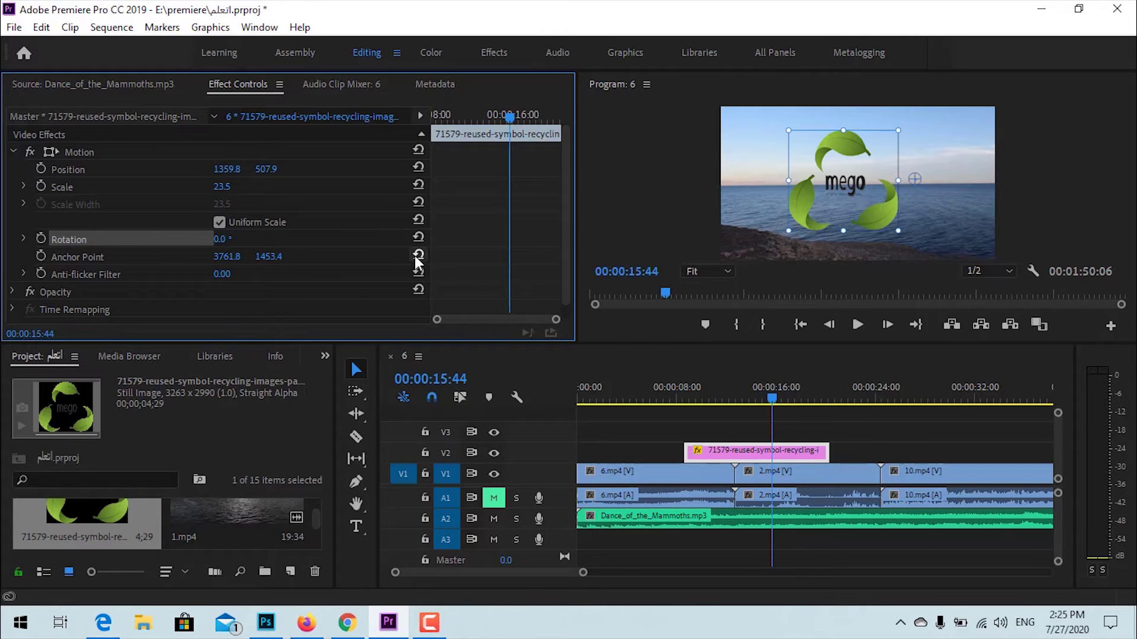
click(417, 257)
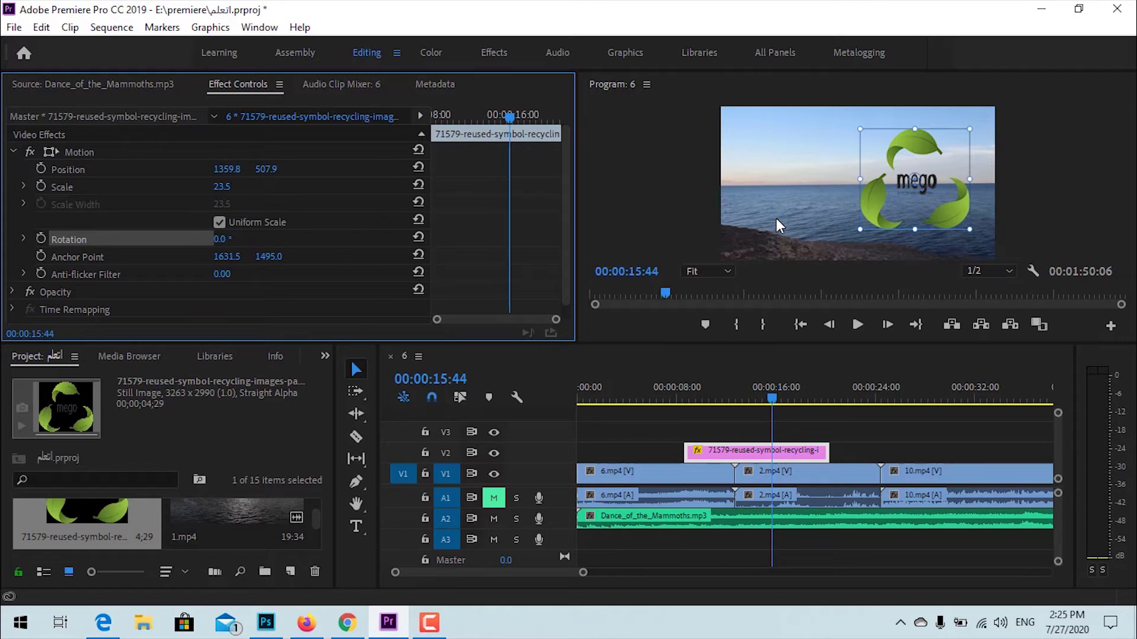
click(322, 290)
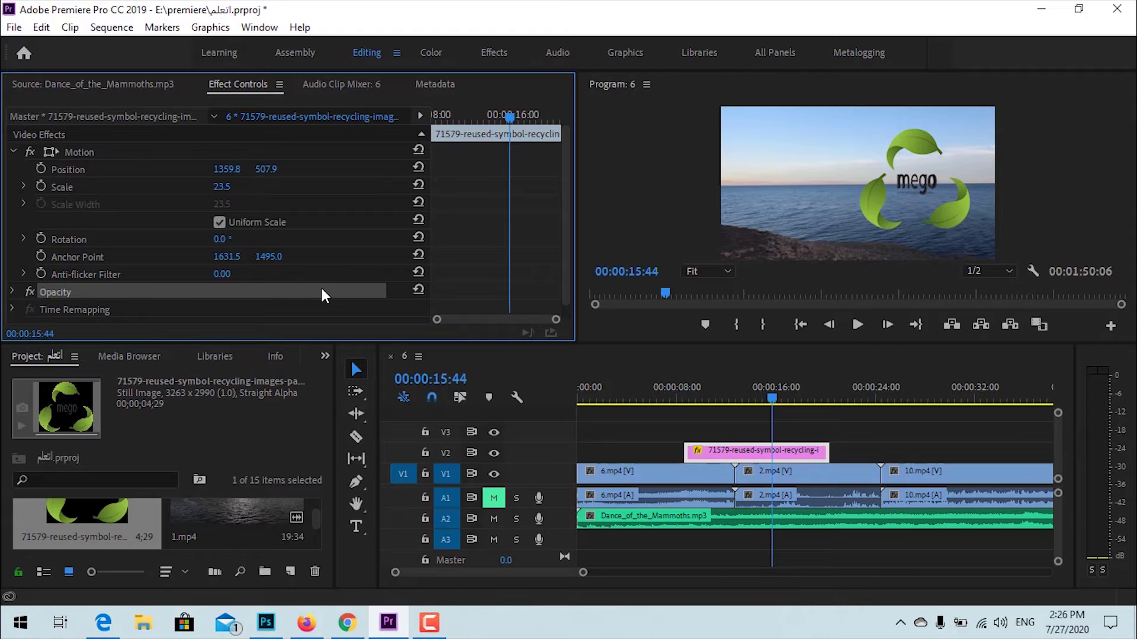
Set the logo's Opacity to a fixed 79% with its opacity keyframes removed
click(11, 292)
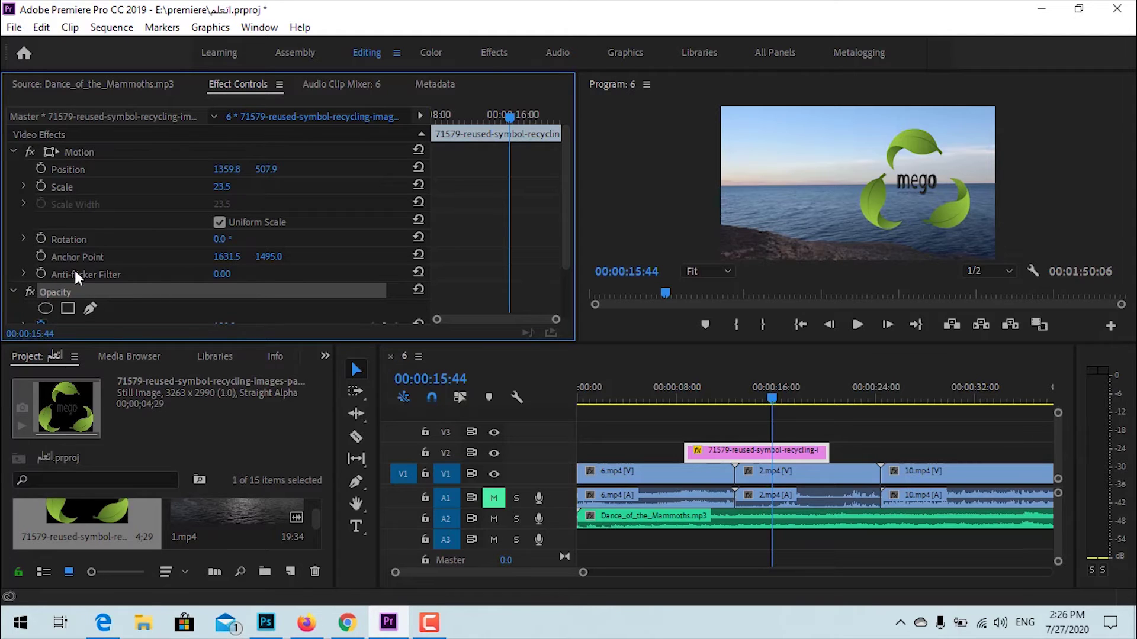
scroll(116, 265, down, 2)
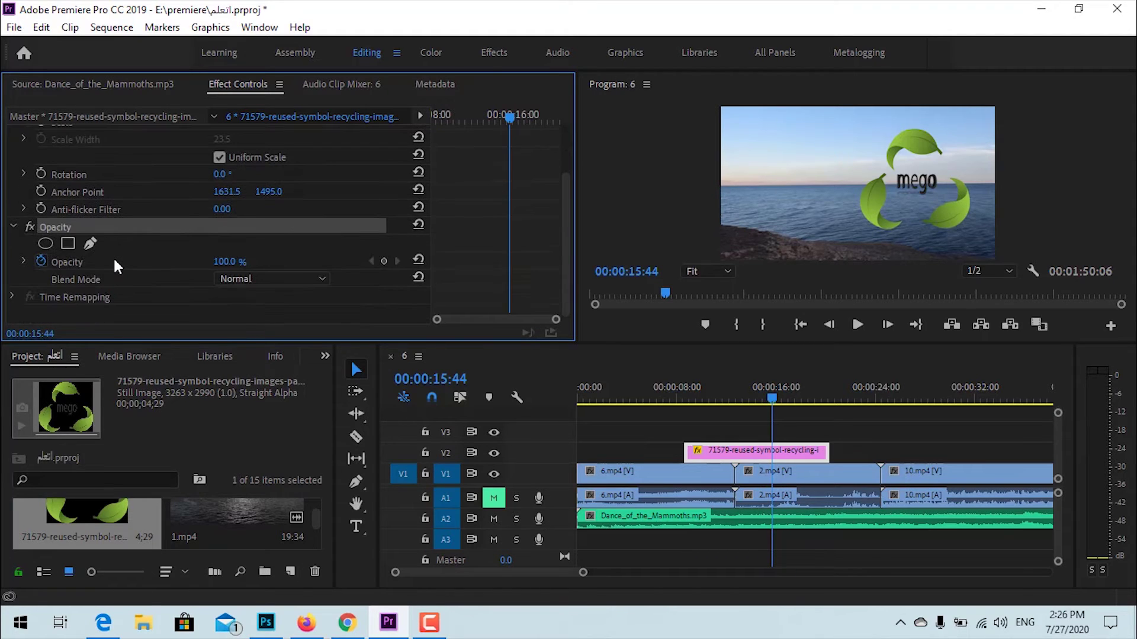
click(219, 262)
text(69)
key(Return)
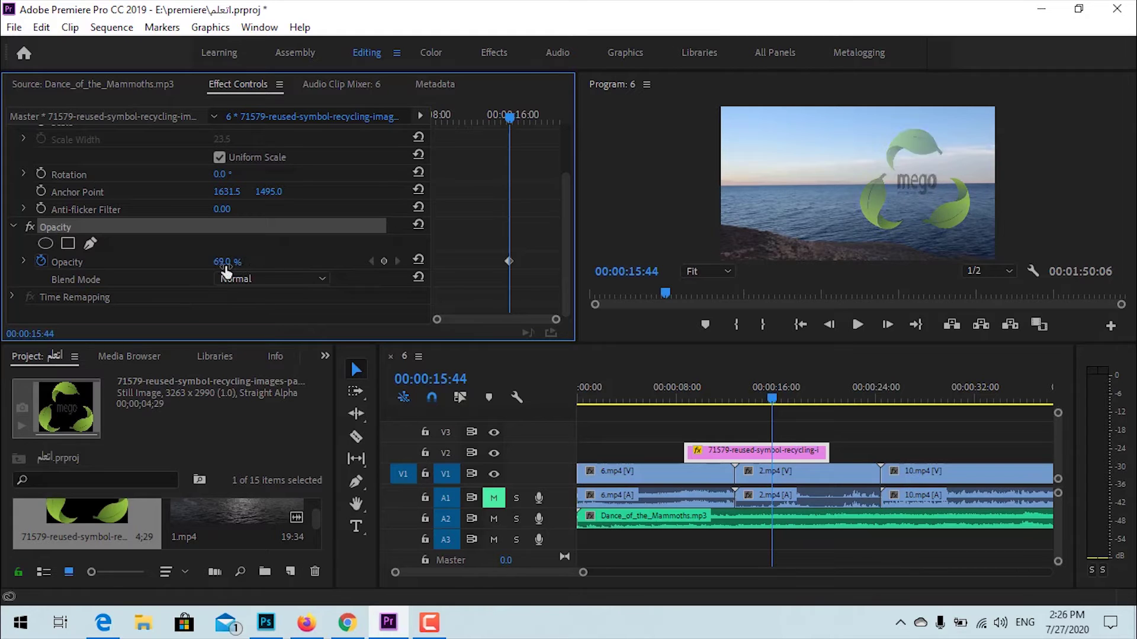
drag(226, 270, 248, 278)
click(41, 262)
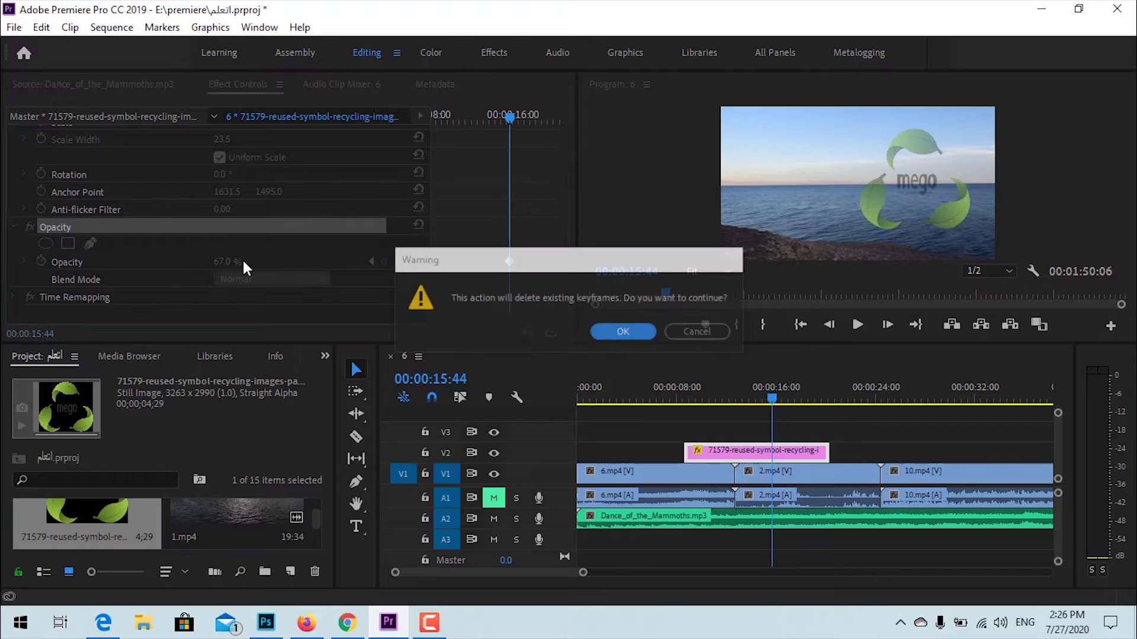
click(606, 333)
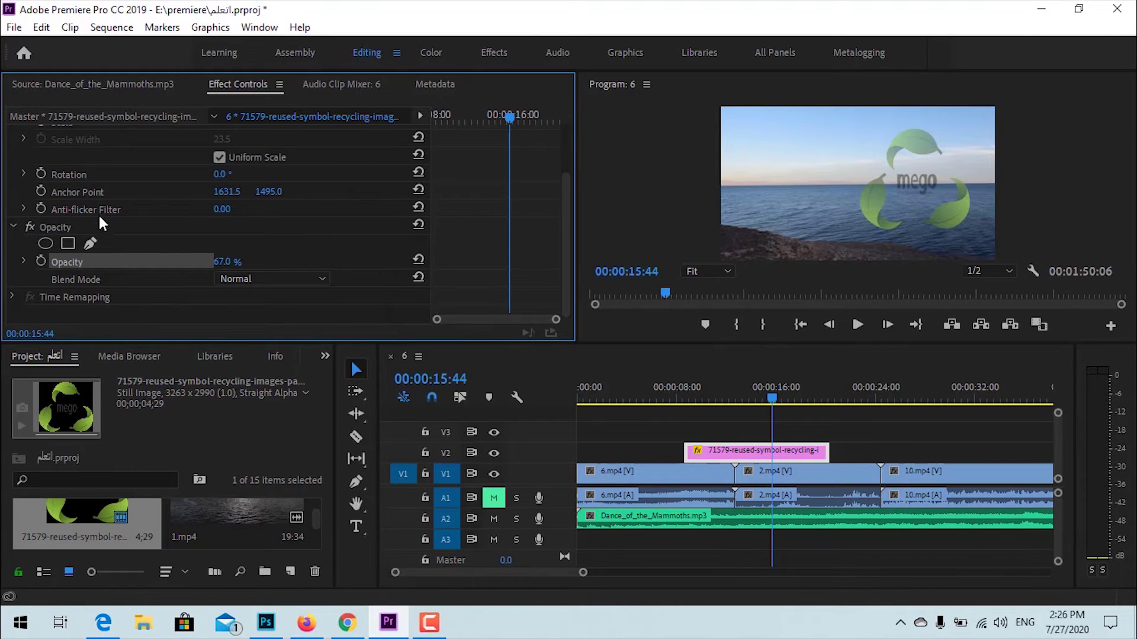
drag(225, 268, 260, 269)
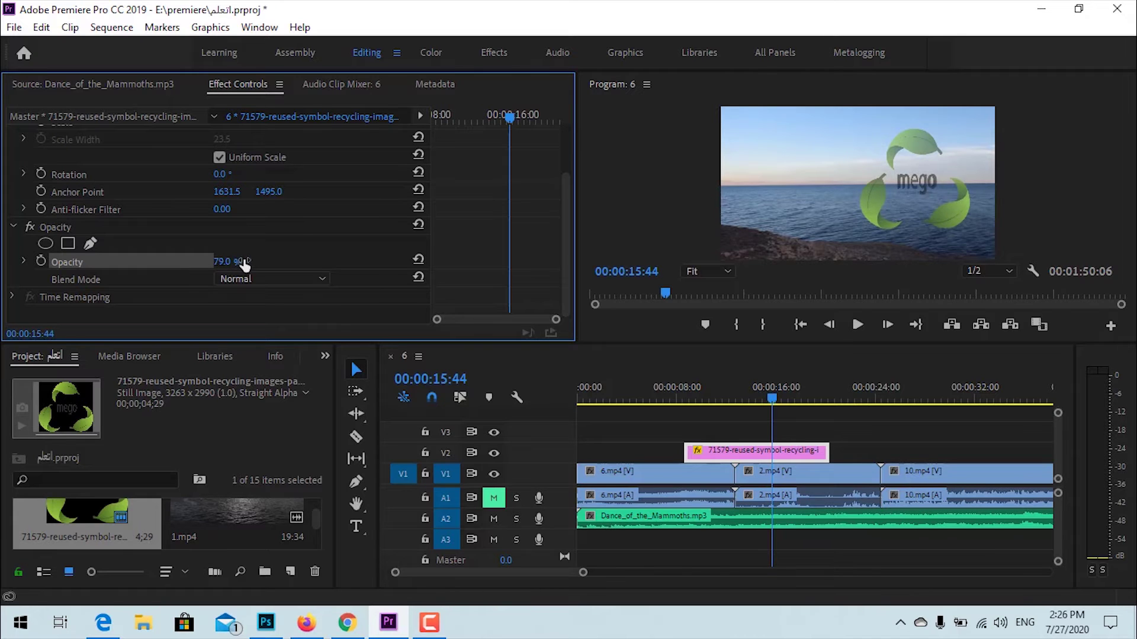
key(ctrl+z)
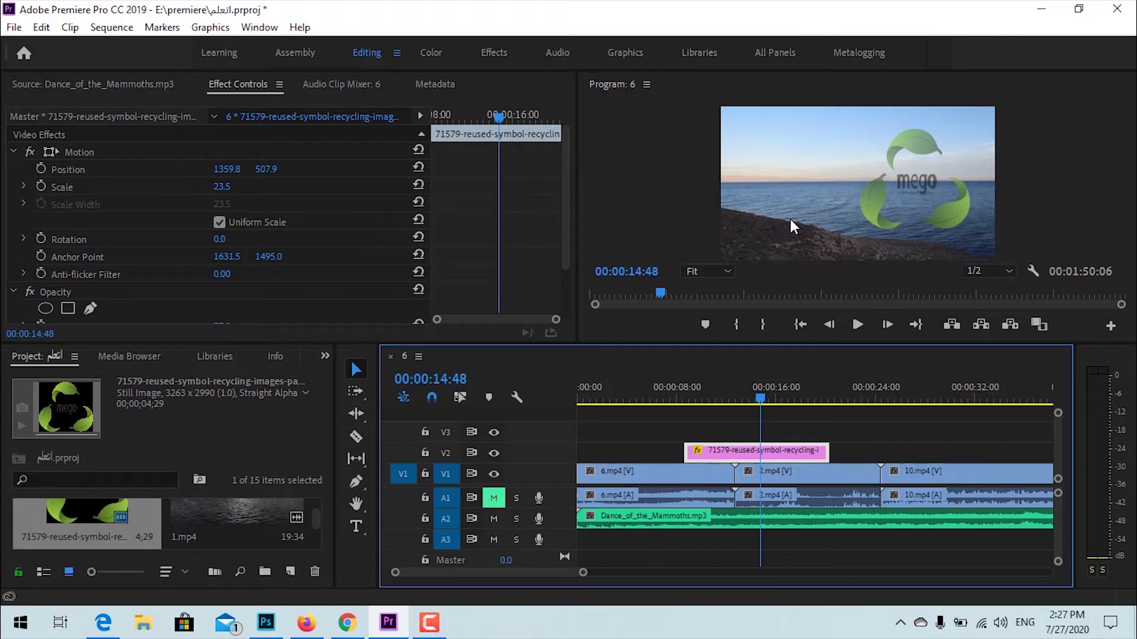
Scale the logo to 8.9 and drag it to the top-right corner at 1604.9, 245.2
click(877, 216)
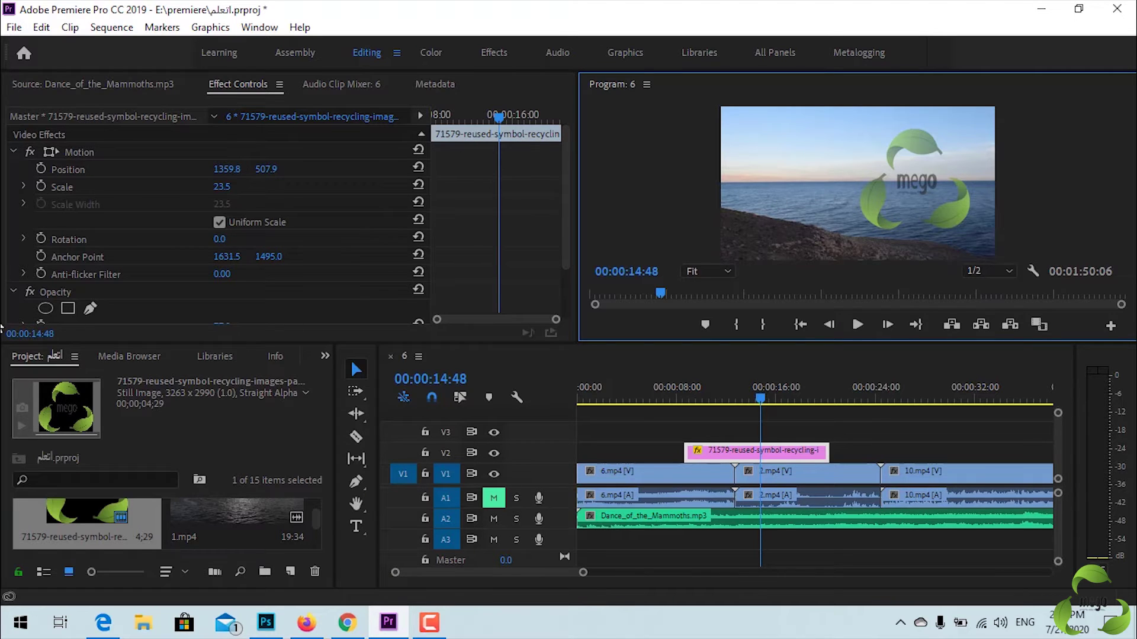
click(47, 156)
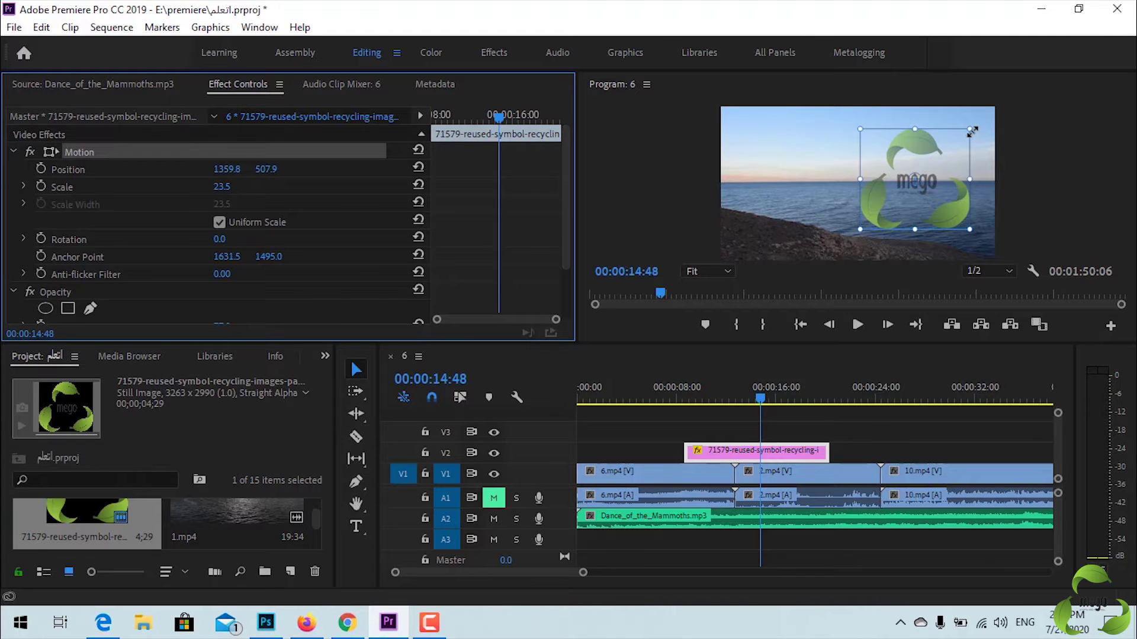
drag(970, 129, 920, 181)
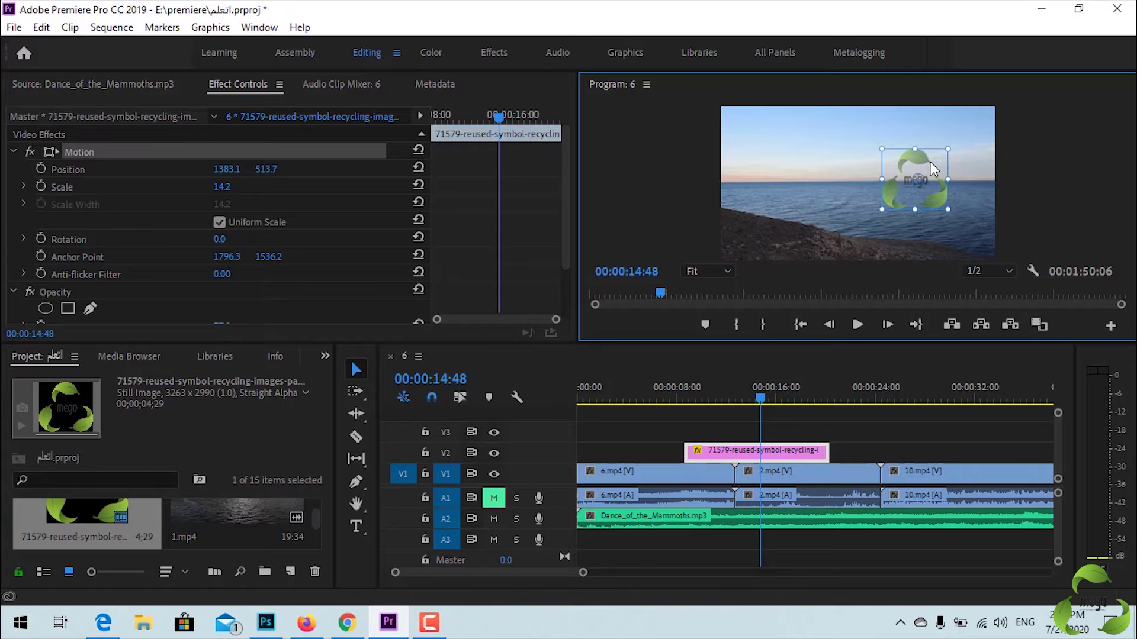
drag(930, 164, 962, 132)
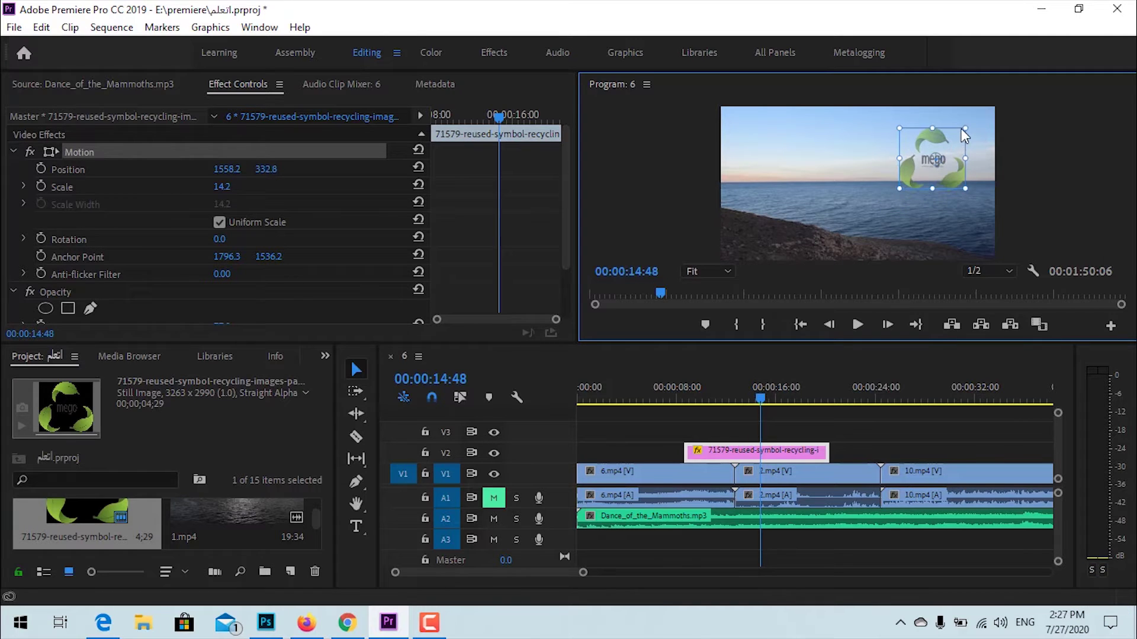
drag(962, 129, 961, 127)
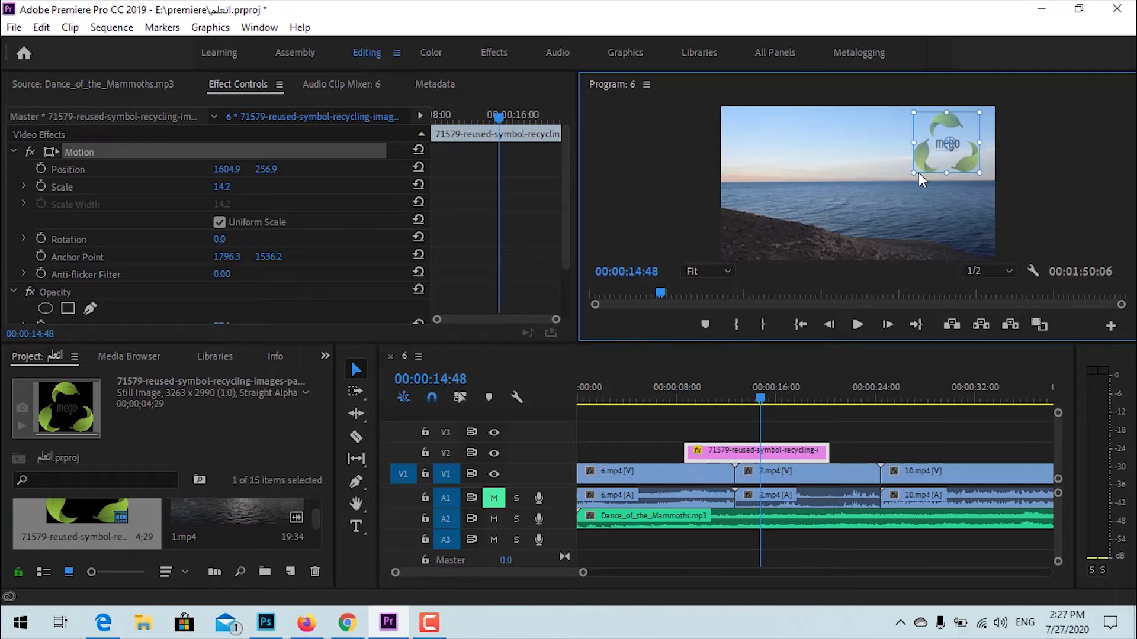
drag(914, 172, 936, 136)
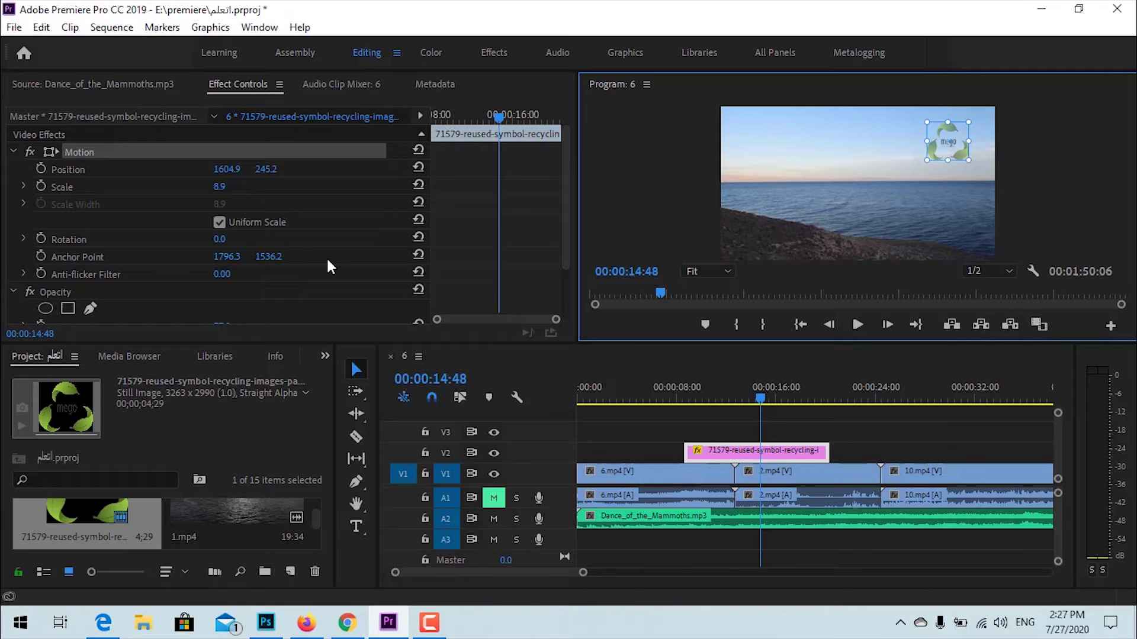
Shift the logo right to Position 1705.9, 245.2
click(85, 169)
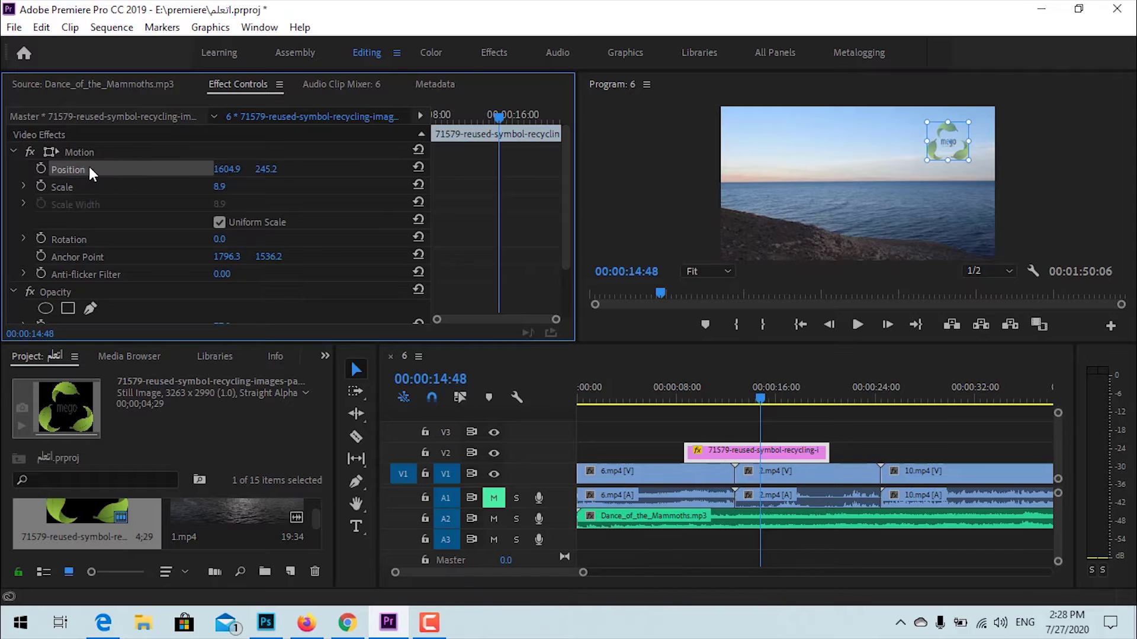
click(58, 148)
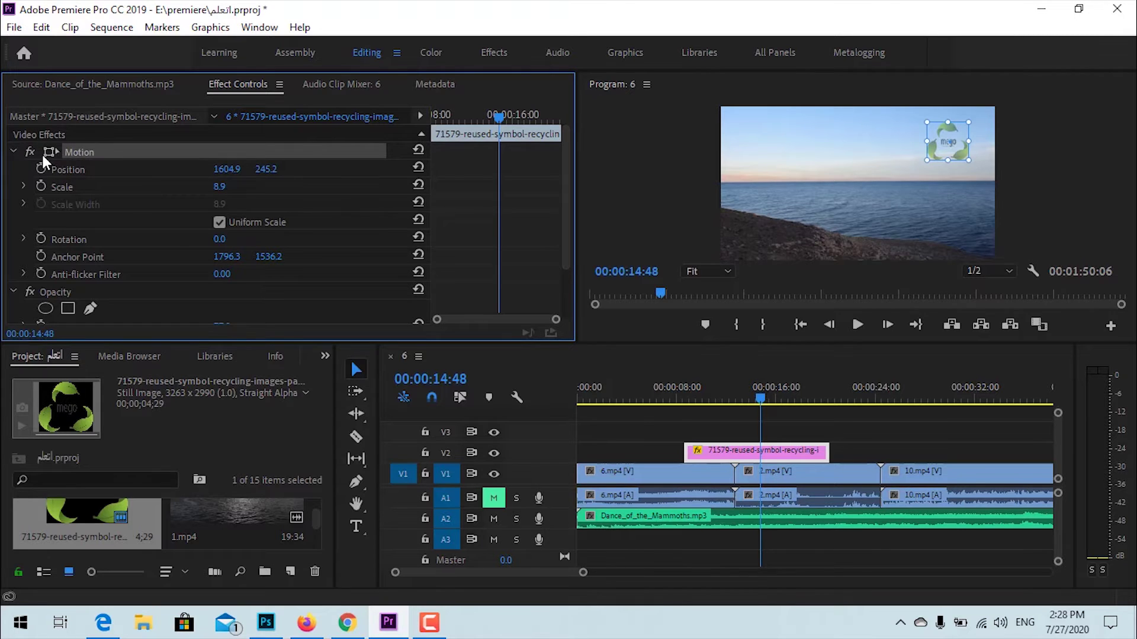
click(192, 169)
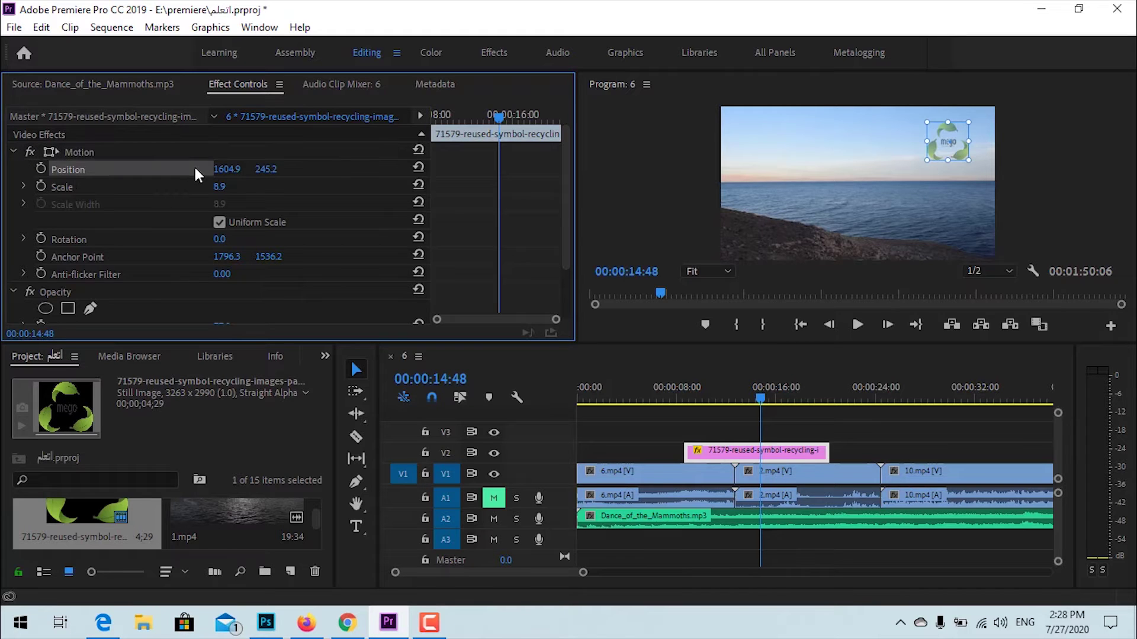
mouse_move(221, 170)
mouse_down()
mouse_move(211, 169)
mouse_move(276, 172)
mouse_up()
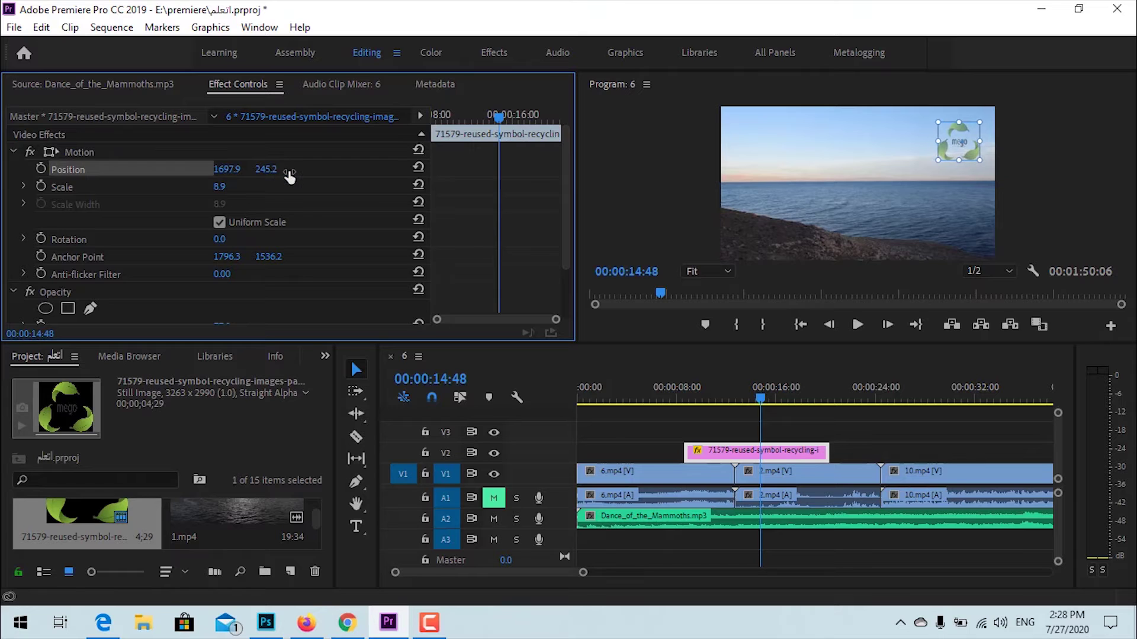
mouse_move(276, 172)
mouse_down()
mouse_move(302, 175)
mouse_move(263, 170)
mouse_up()
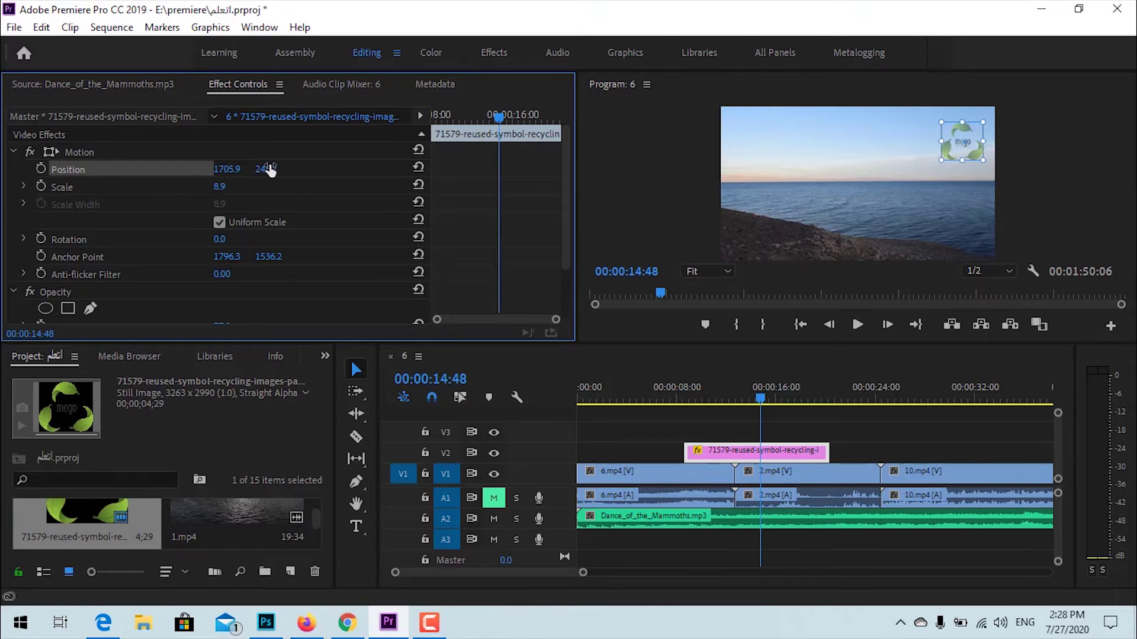
scroll(237, 207, down, 3)
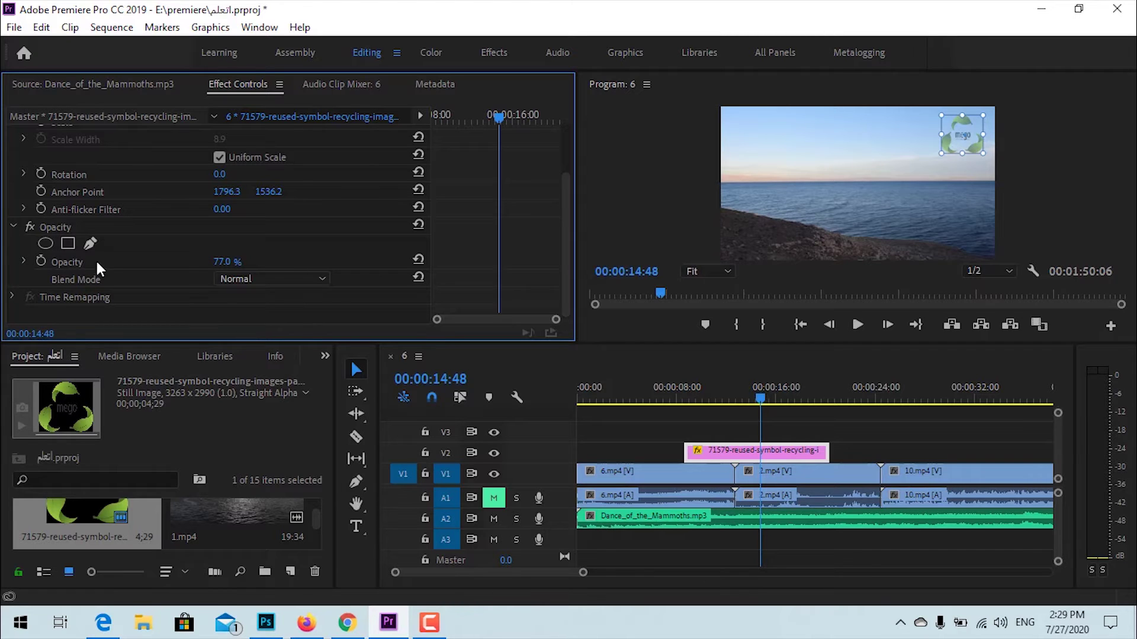
Drag the logo's Opacity value to bring it back to 100%
mouse_move(237, 262)
mouse_down()
mouse_move(211, 263)
mouse_move(273, 263)
mouse_up()
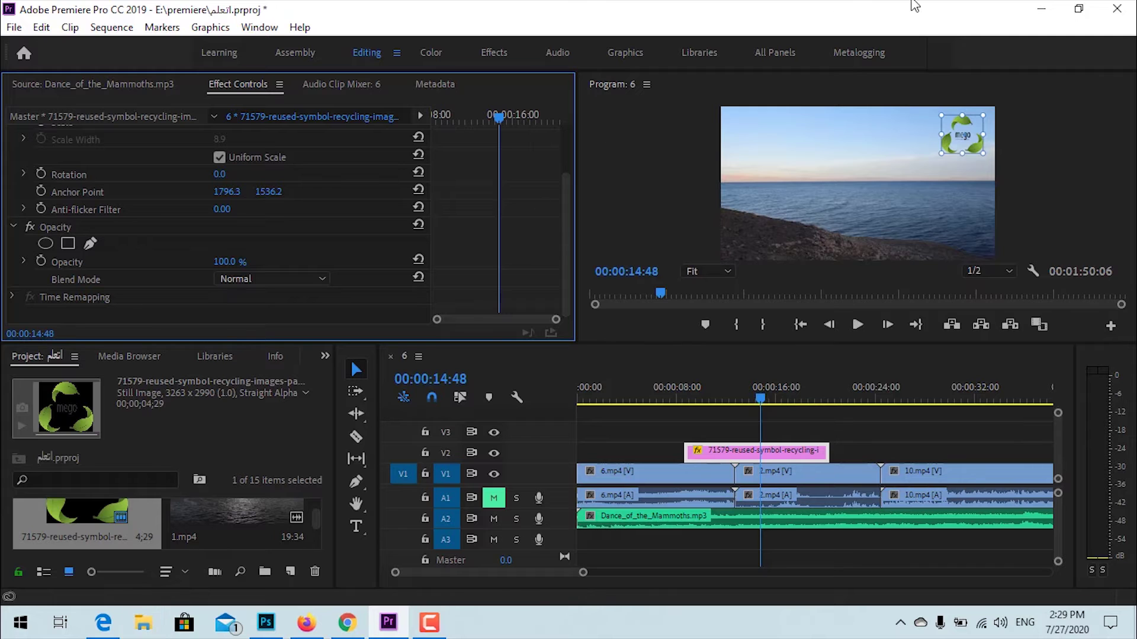
Minimise Premiere and import Film Burn.mp4 from Downloads into the Project panel
click(1038, 12)
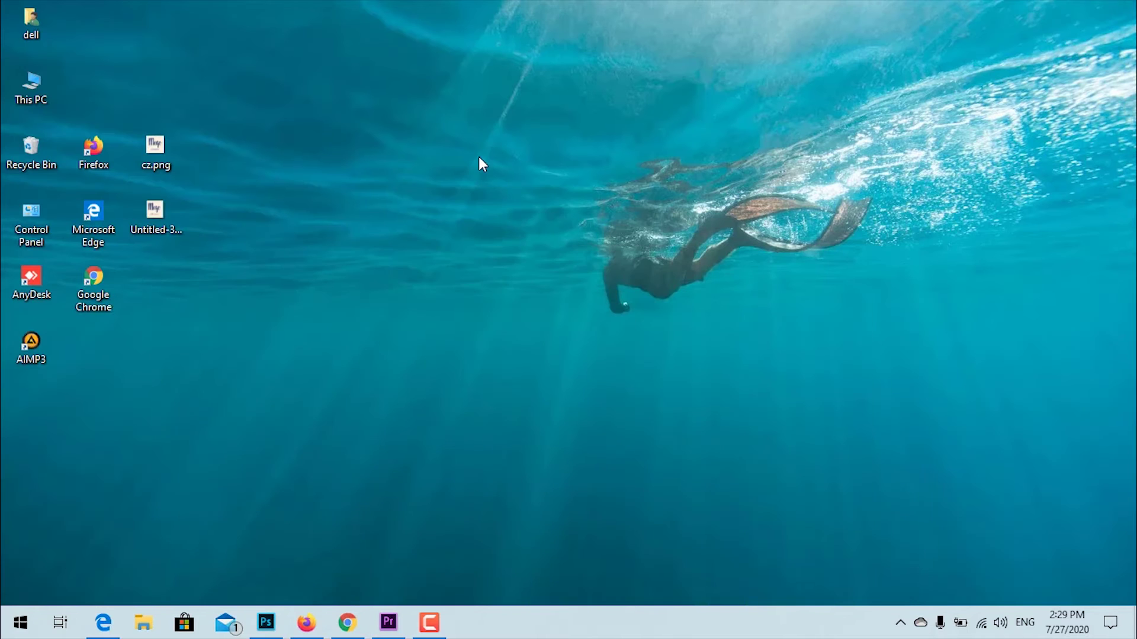
double_click(39, 90)
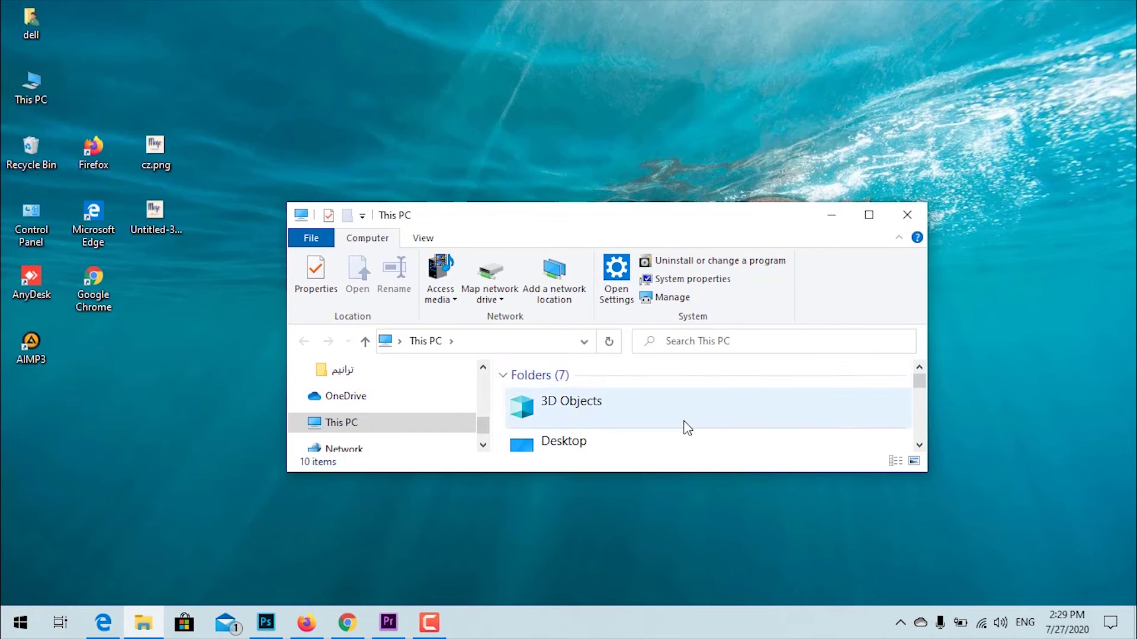
scroll(685, 427, down, 2)
scroll(687, 428, up, 1)
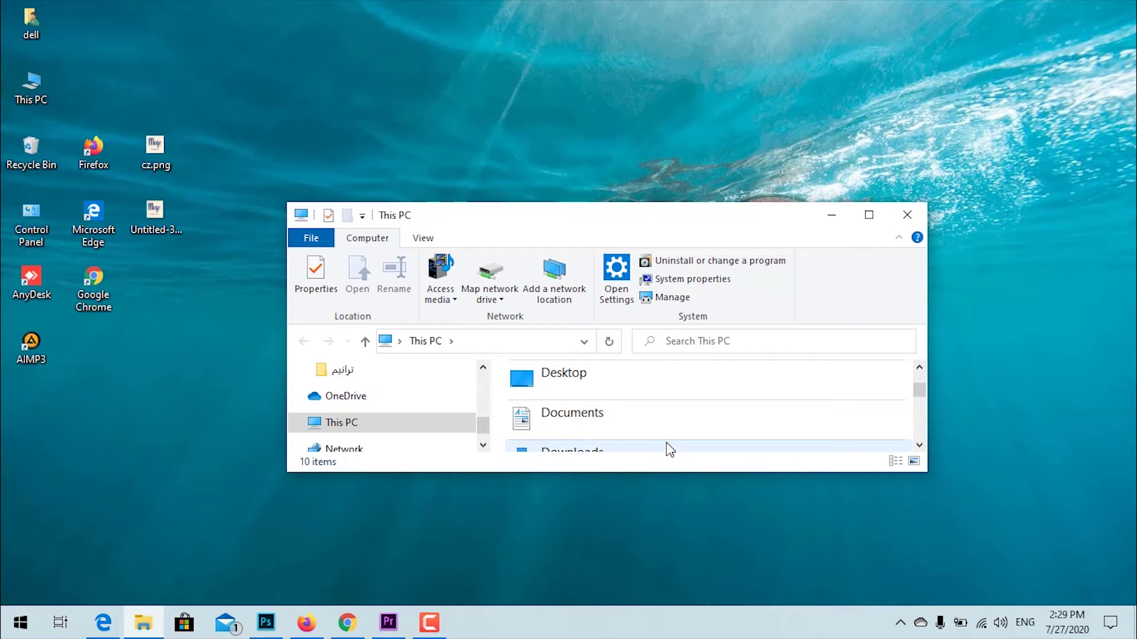
double_click(666, 443)
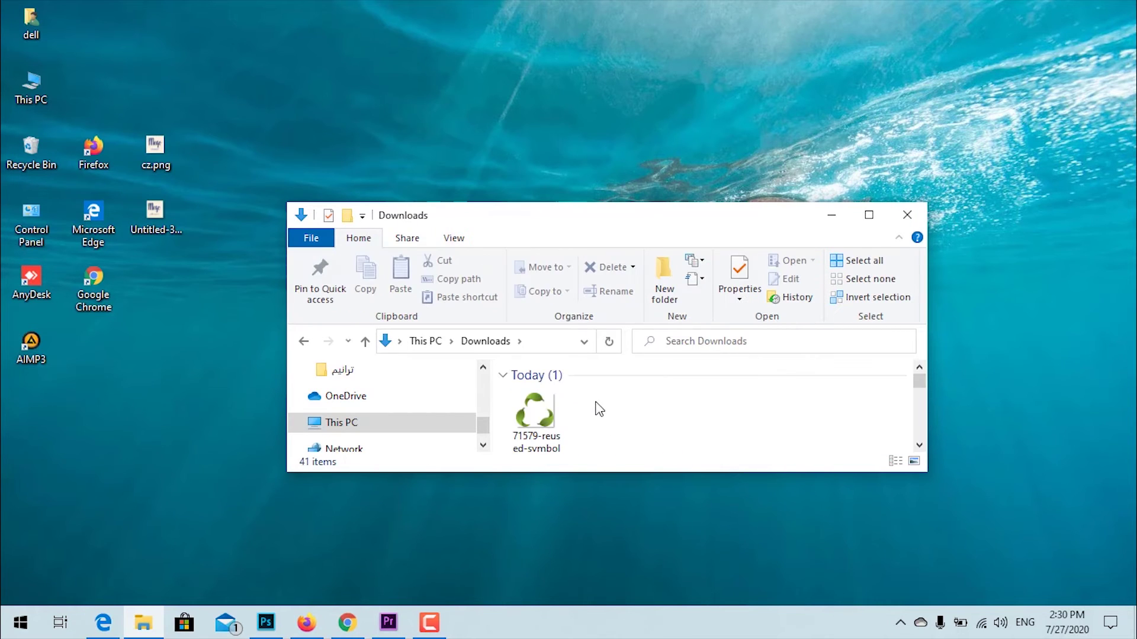
scroll(597, 408, down, 3)
scroll(598, 409, down, 3)
scroll(599, 409, down, 3)
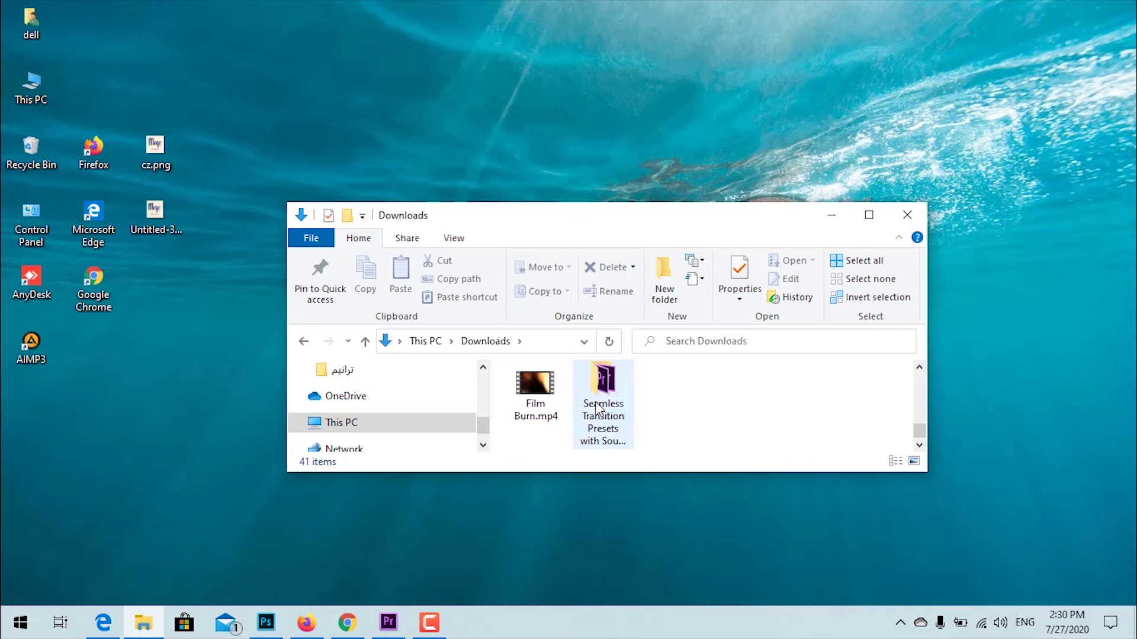
click(536, 379)
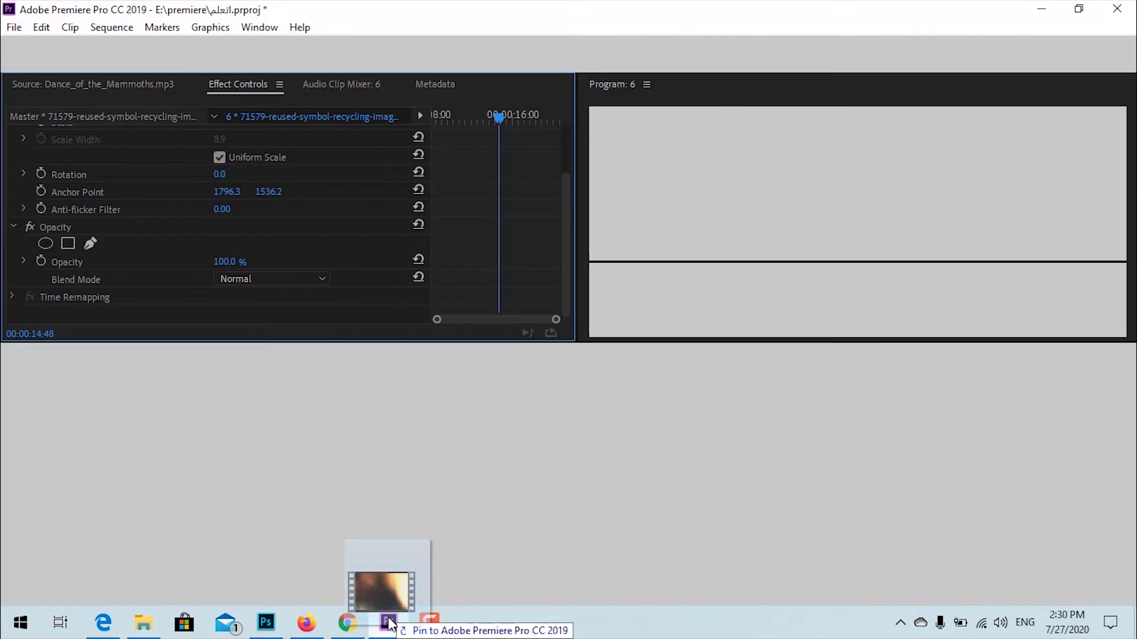
drag(407, 616, 251, 529)
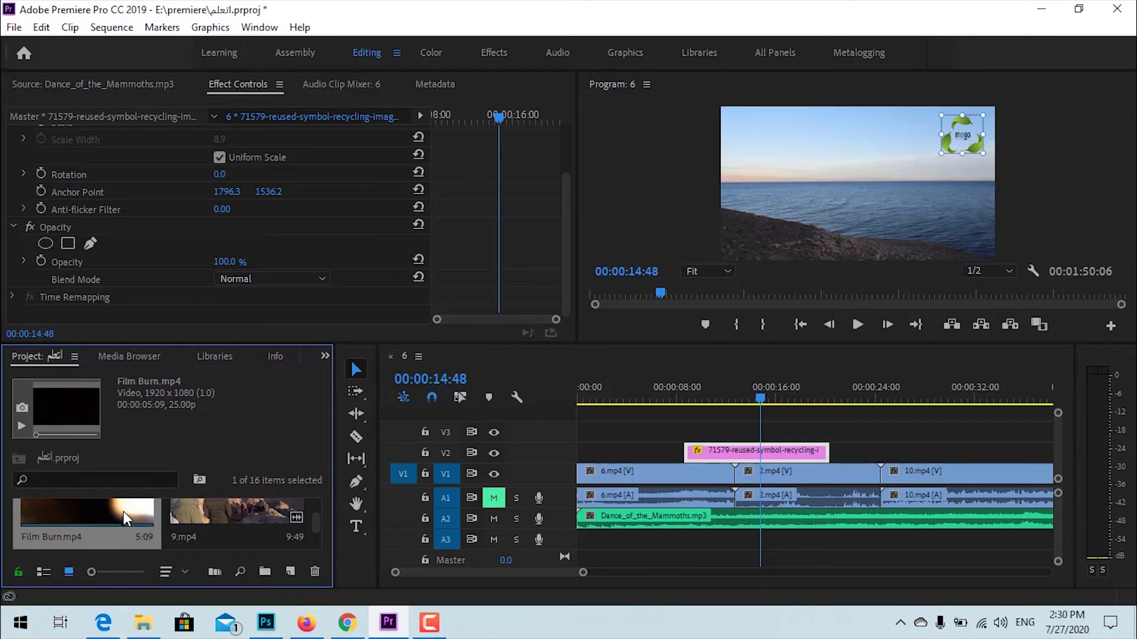
Place Film Burn.mp4 on track V2 above 10.mp4 near 00:00:24 and select it
mouse_move(123, 511)
mouse_down()
mouse_move(827, 438)
mouse_move(847, 447)
mouse_up()
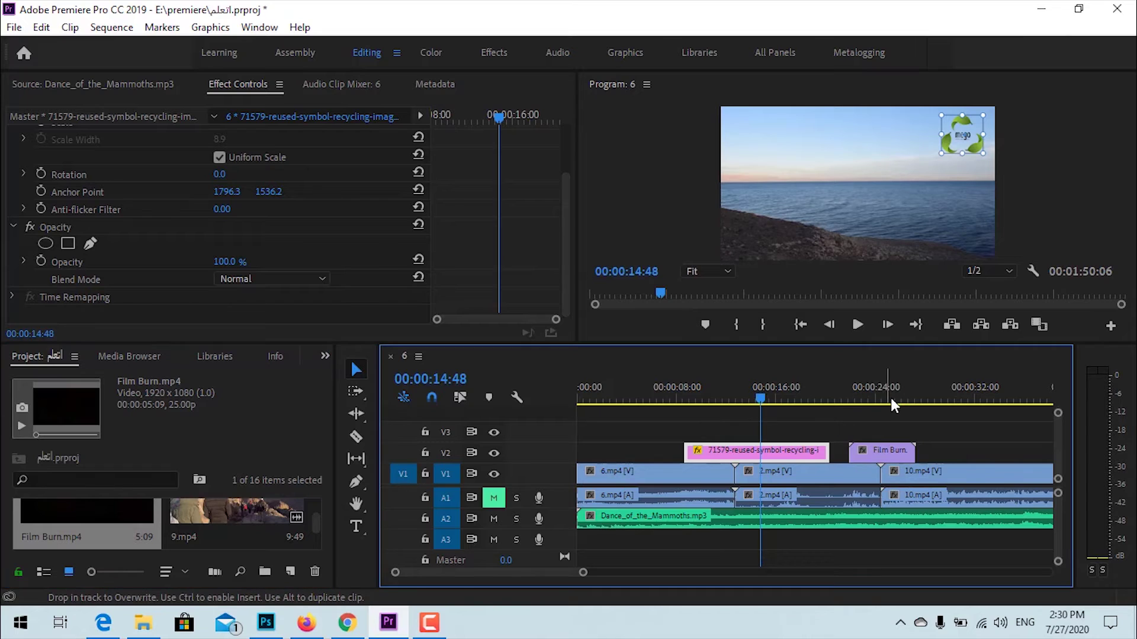
click(885, 451)
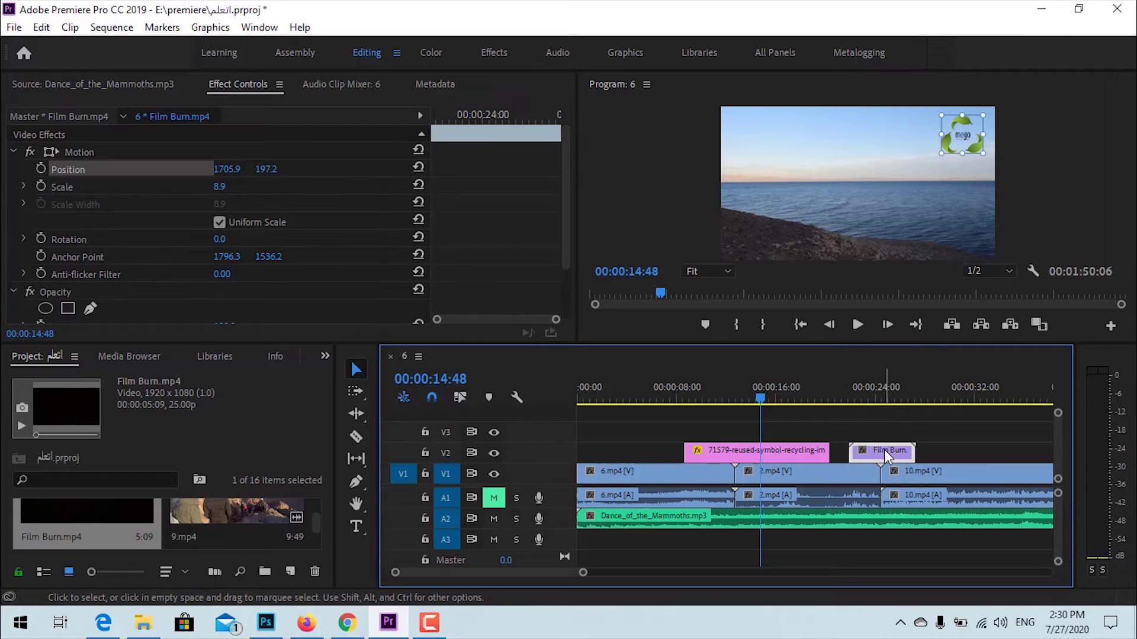
click(891, 391)
scroll(317, 285, down, 2)
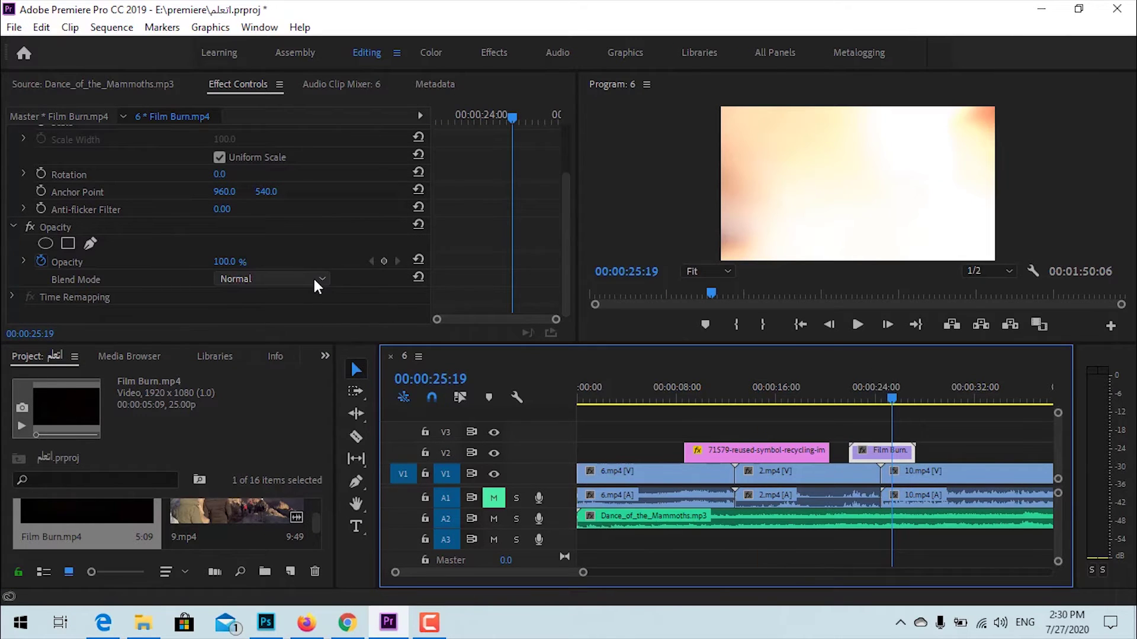
click(315, 281)
click(838, 377)
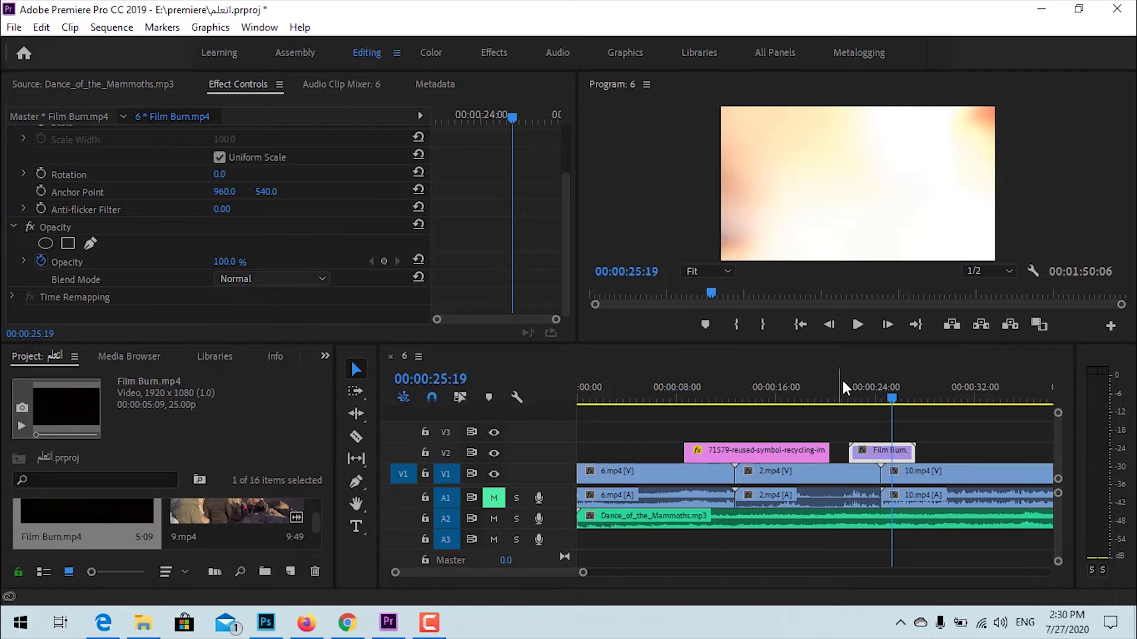
Preview the Film Burn overlay by playing from just before it starts
click(838, 389)
click(857, 325)
click(858, 328)
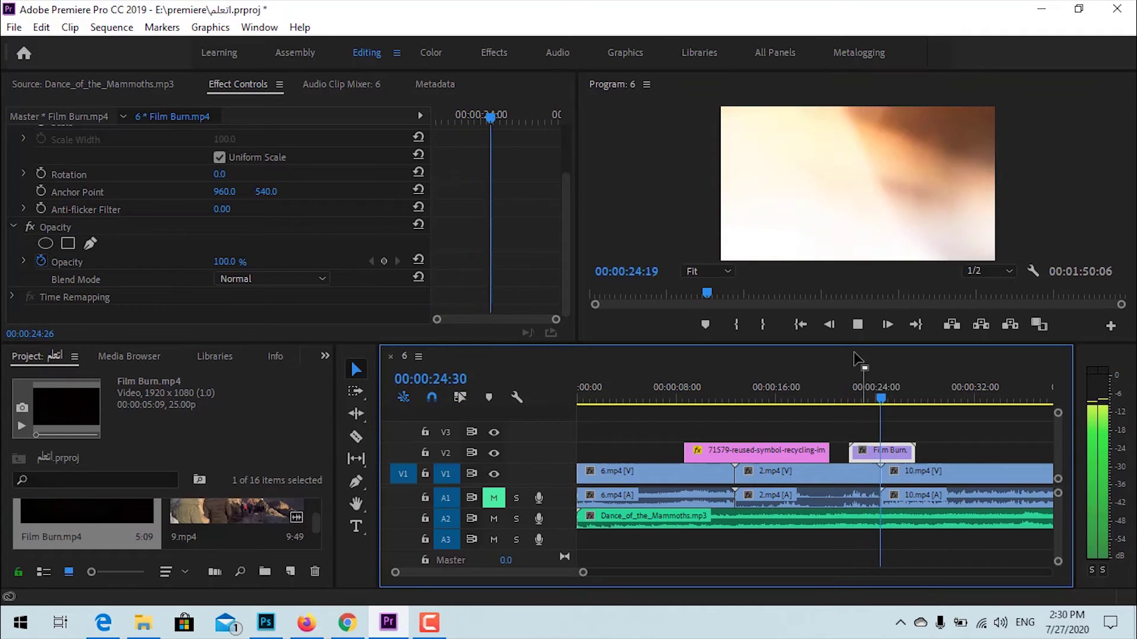
click(854, 328)
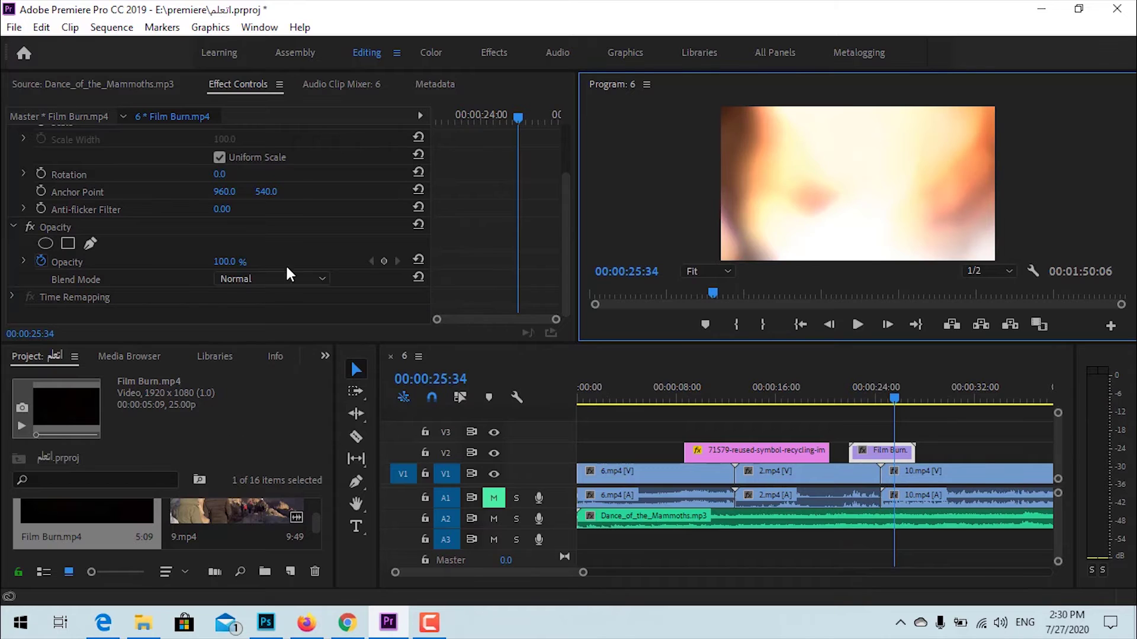
click(282, 281)
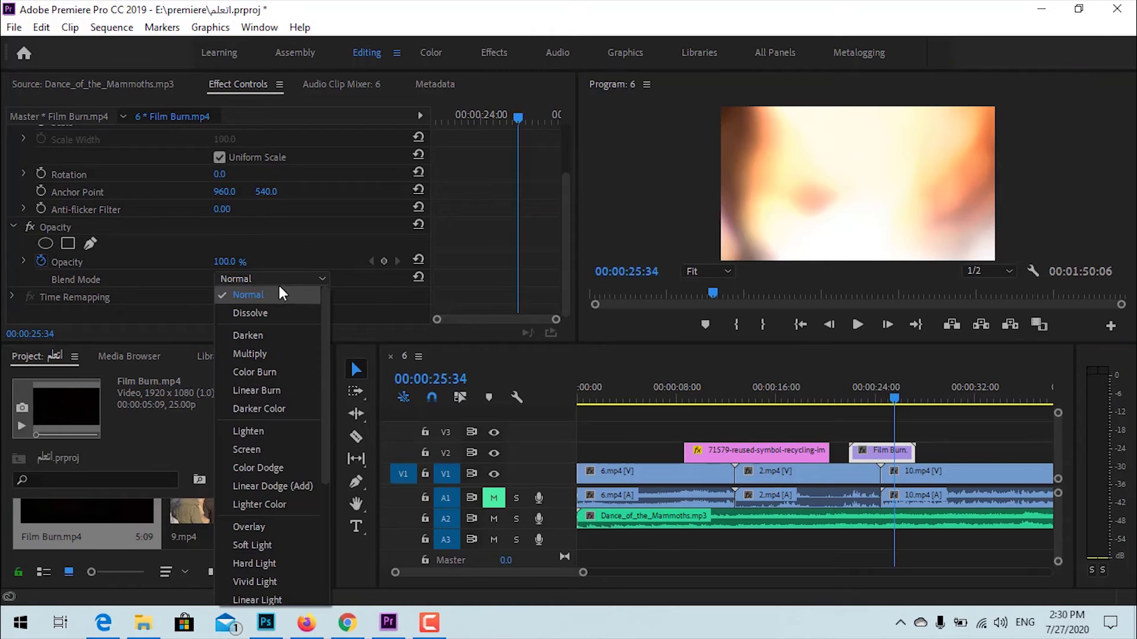
Set Film Burn's Opacity blend mode to Lighten and play back from about 21 seconds
key(Escape)
click(263, 425)
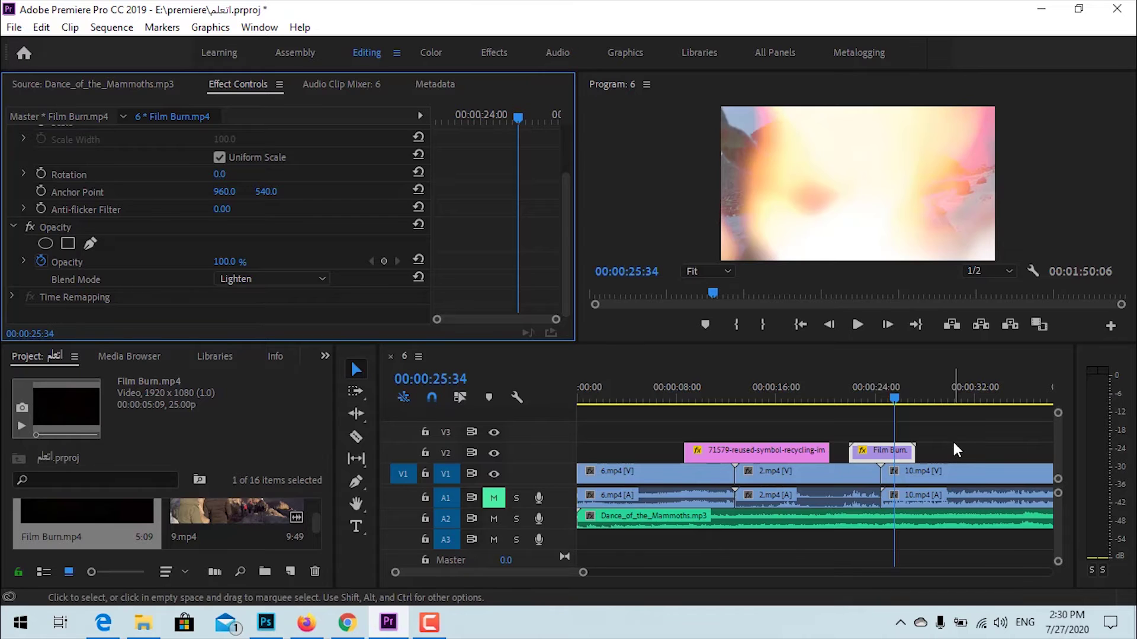
click(848, 395)
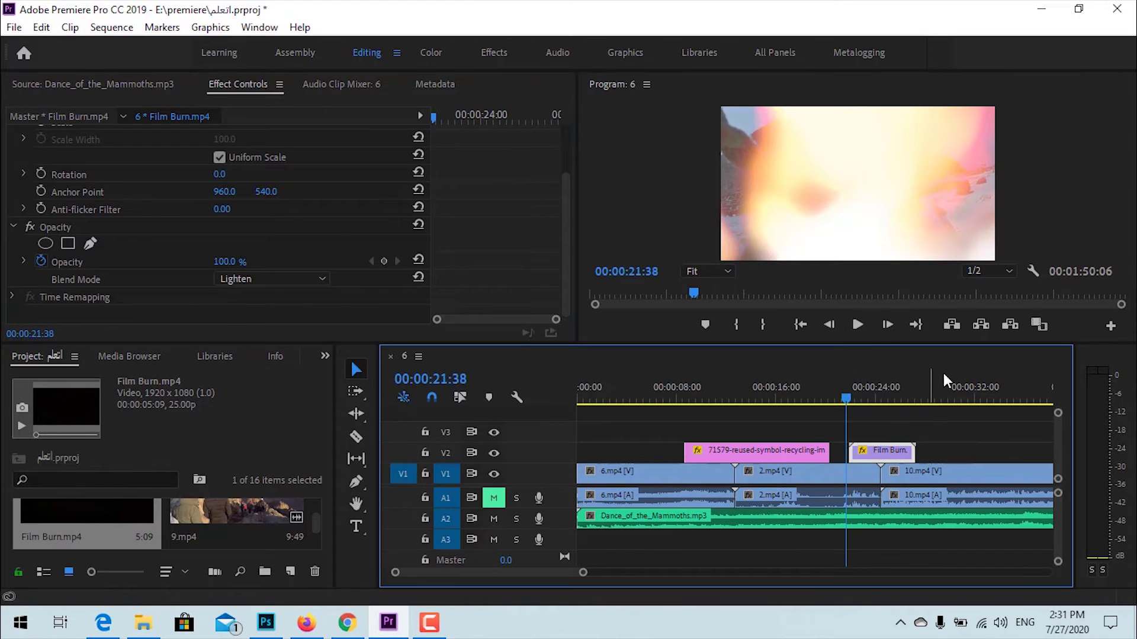
click(862, 326)
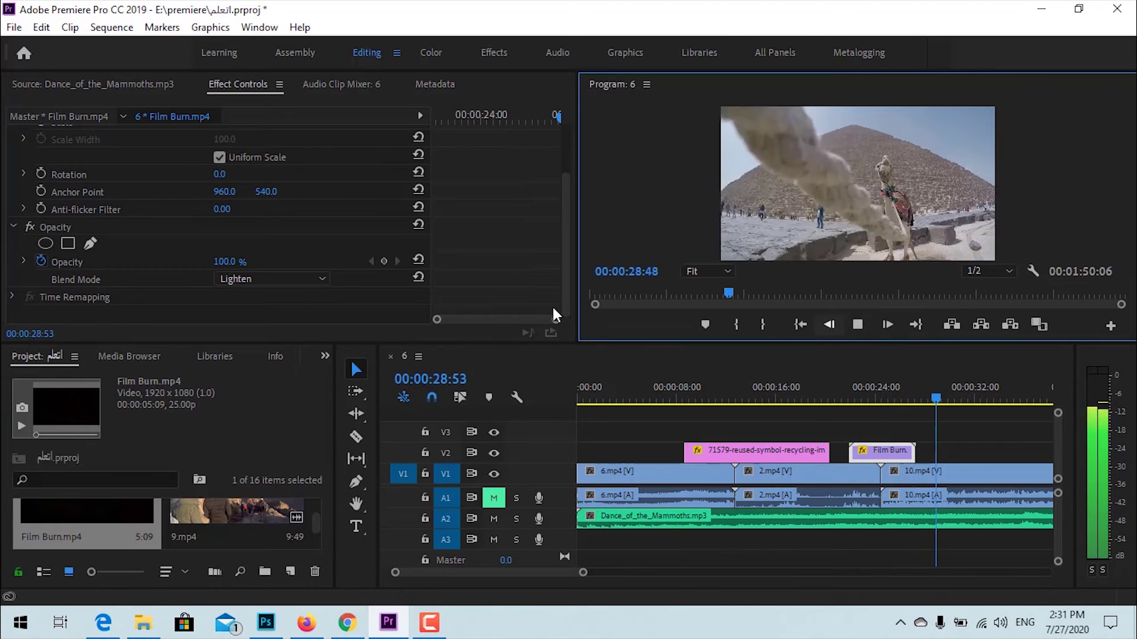
Lower Film Burn's Opacity to 90.0% and replay the overlay from about 22 seconds
click(856, 326)
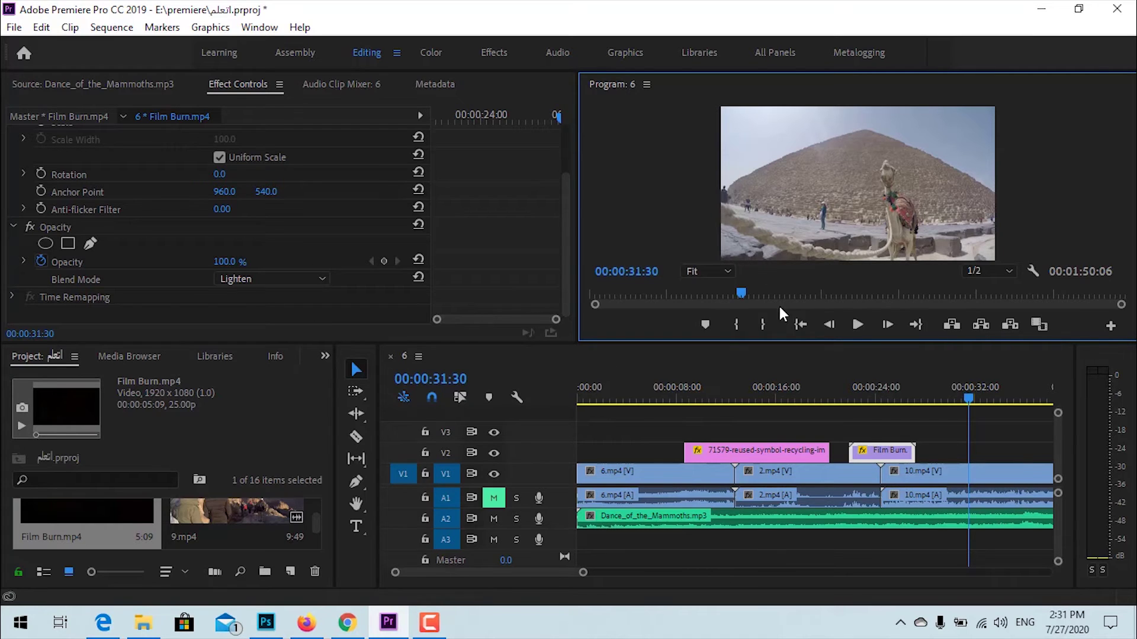
click(896, 453)
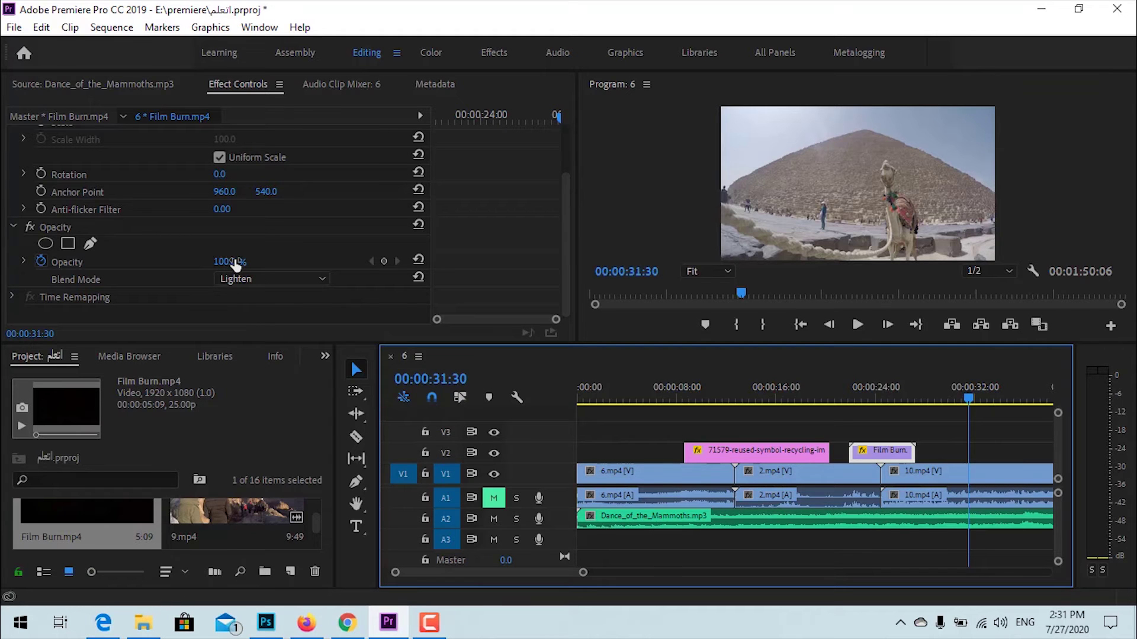
drag(235, 262, 220, 265)
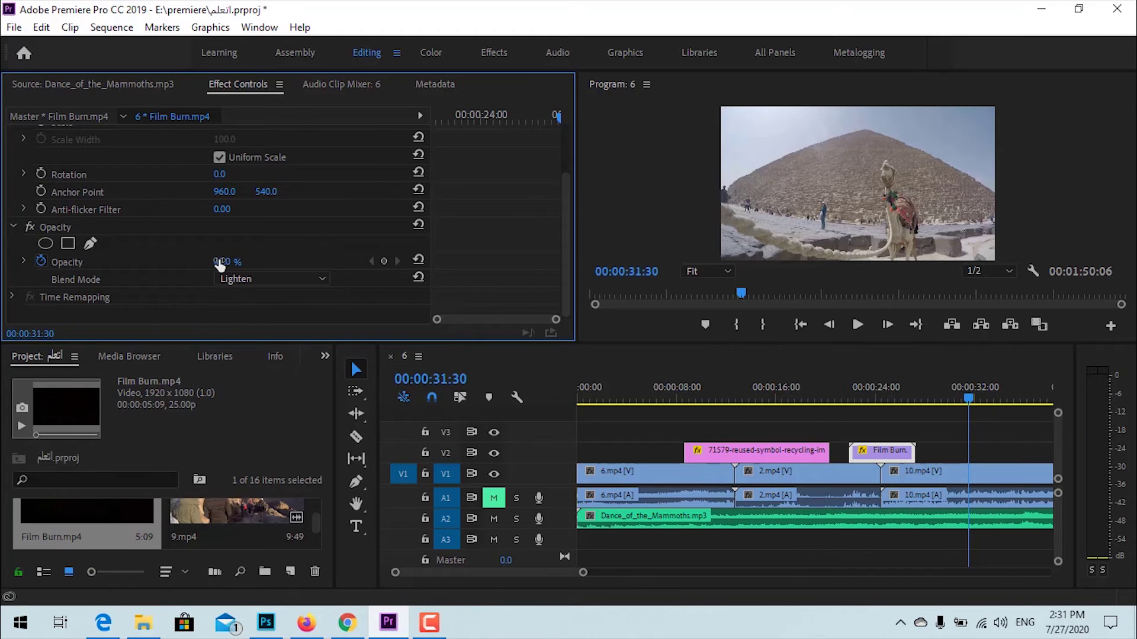
text(90)
click(849, 385)
click(857, 326)
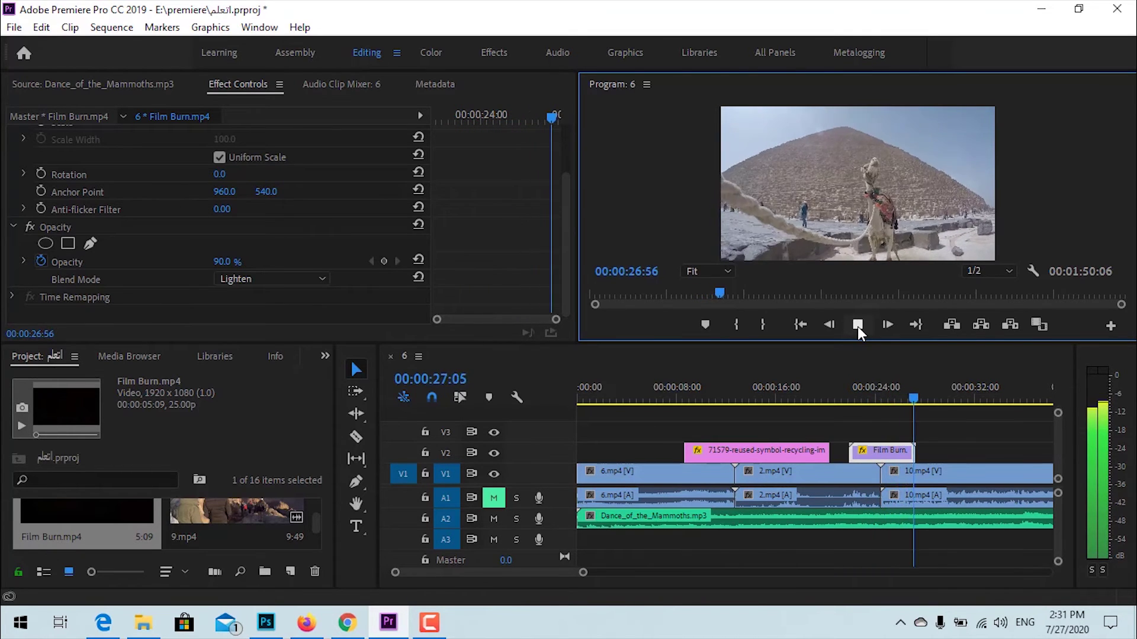
click(857, 326)
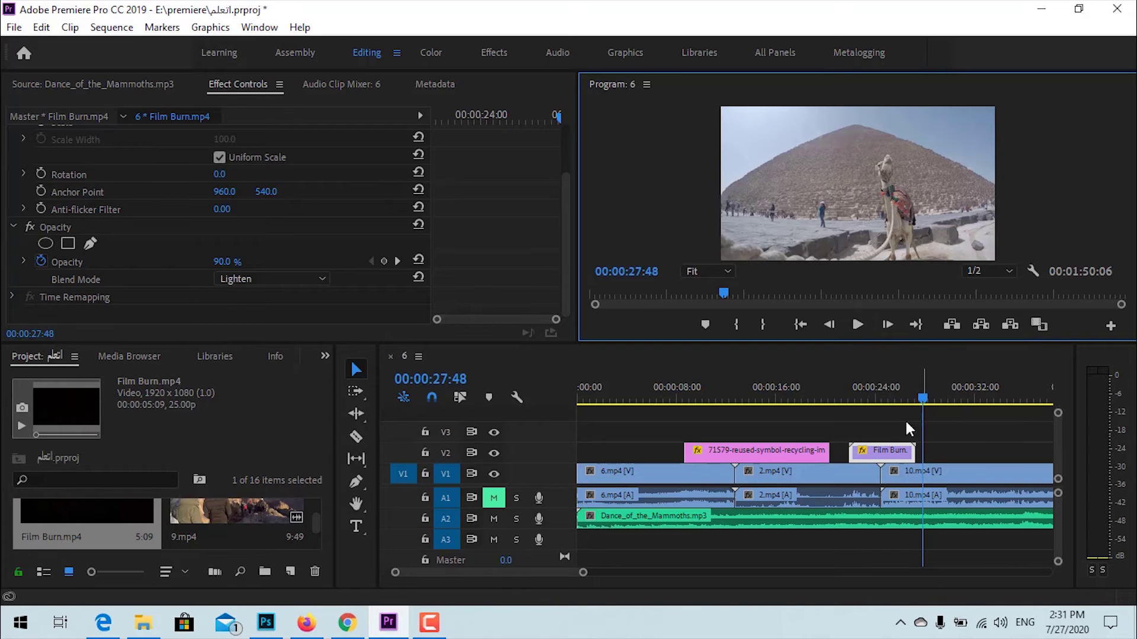
click(798, 455)
Move the recycling logo from V2 to V3, extend it past Film Burn, and preview from 19 seconds
drag(797, 452, 798, 433)
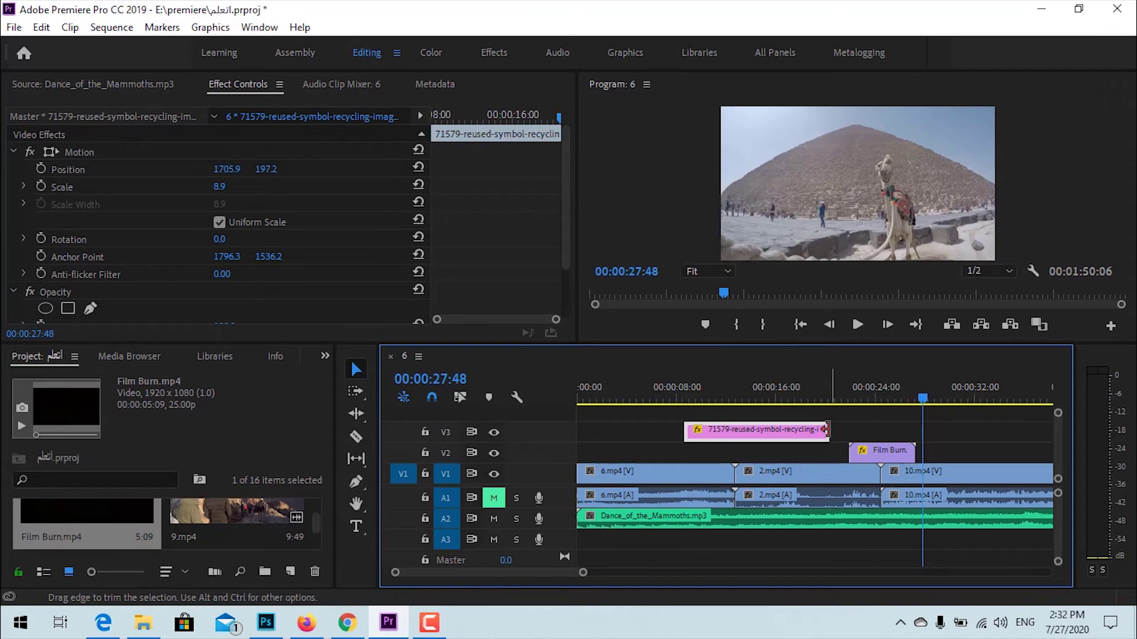
drag(833, 426, 1042, 429)
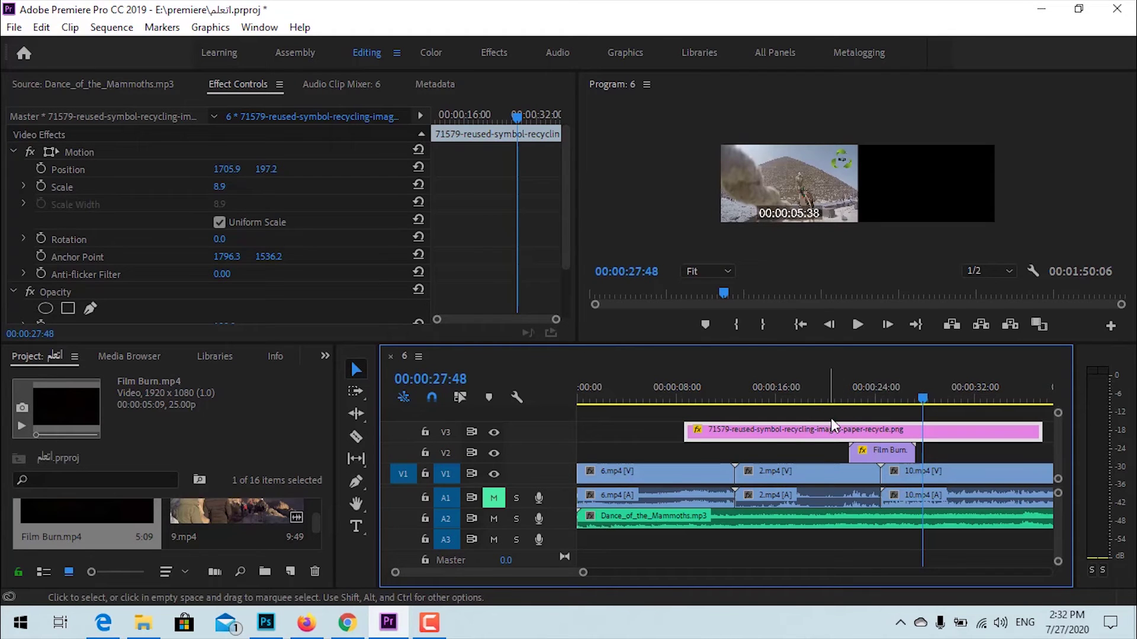
click(811, 389)
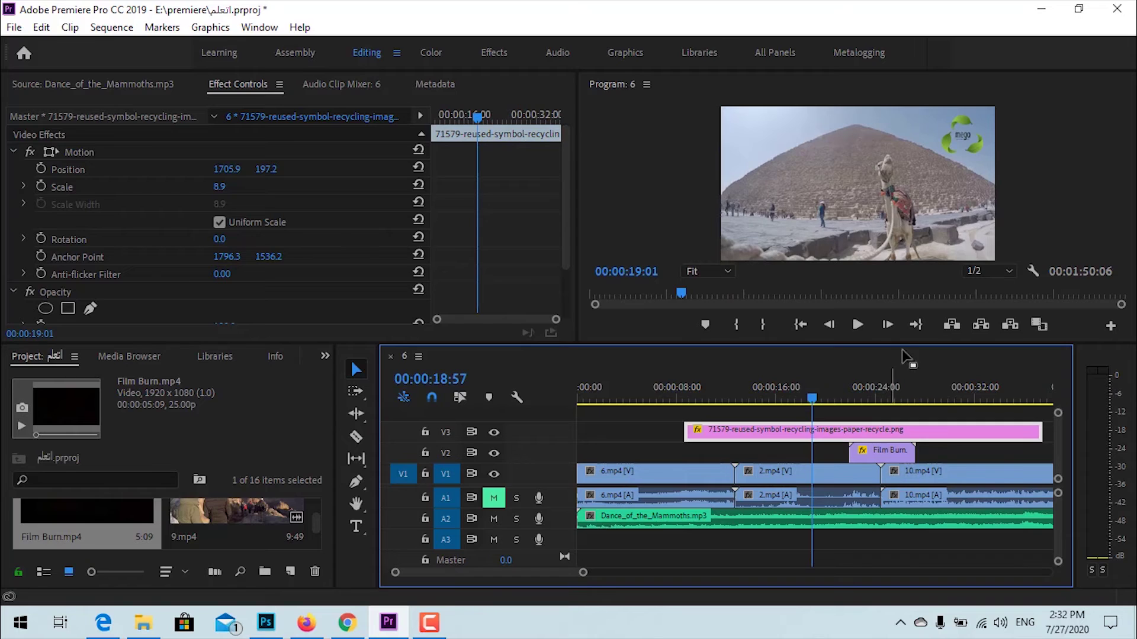
click(855, 324)
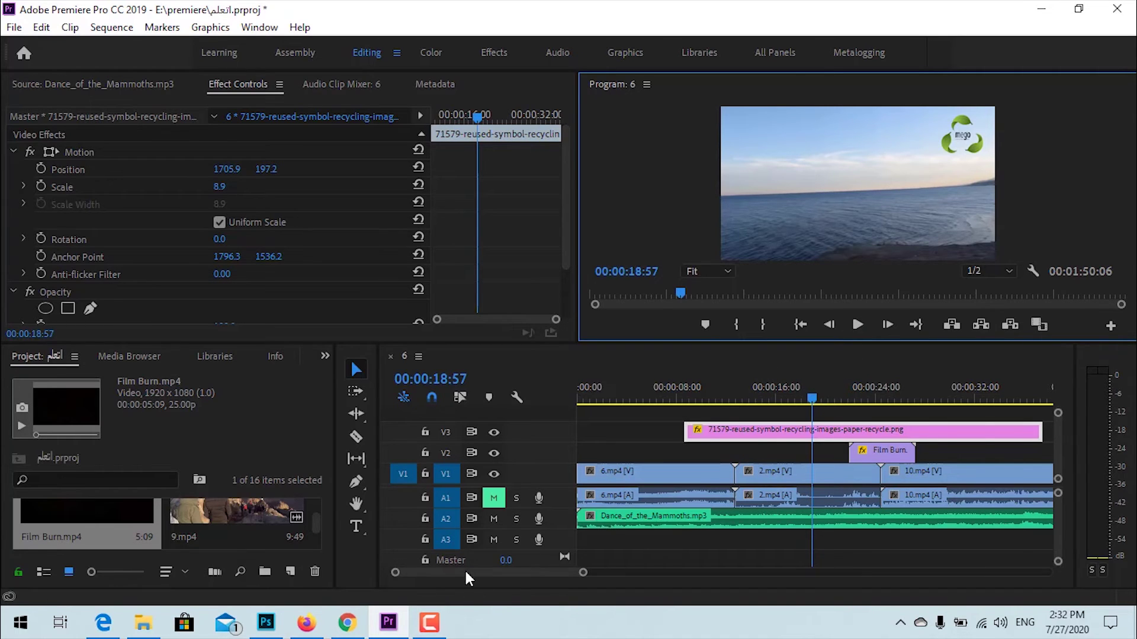
drag(466, 573, 480, 567)
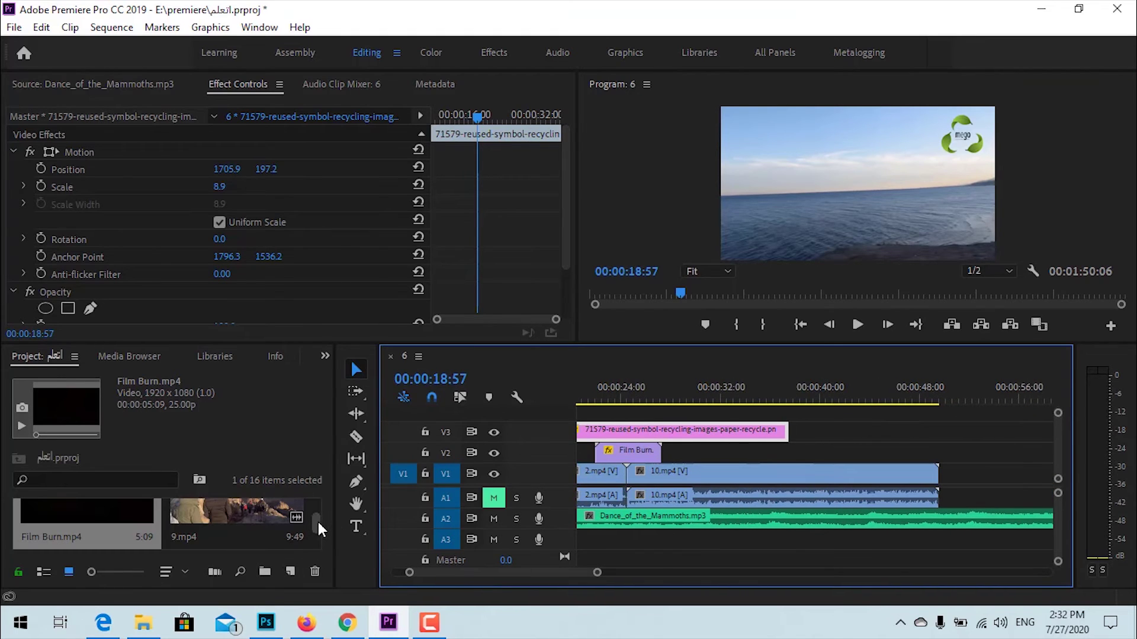
Place 7.mp4 on V2 above 10.mp4 starting at about 00:00:40
drag(315, 510, 313, 507)
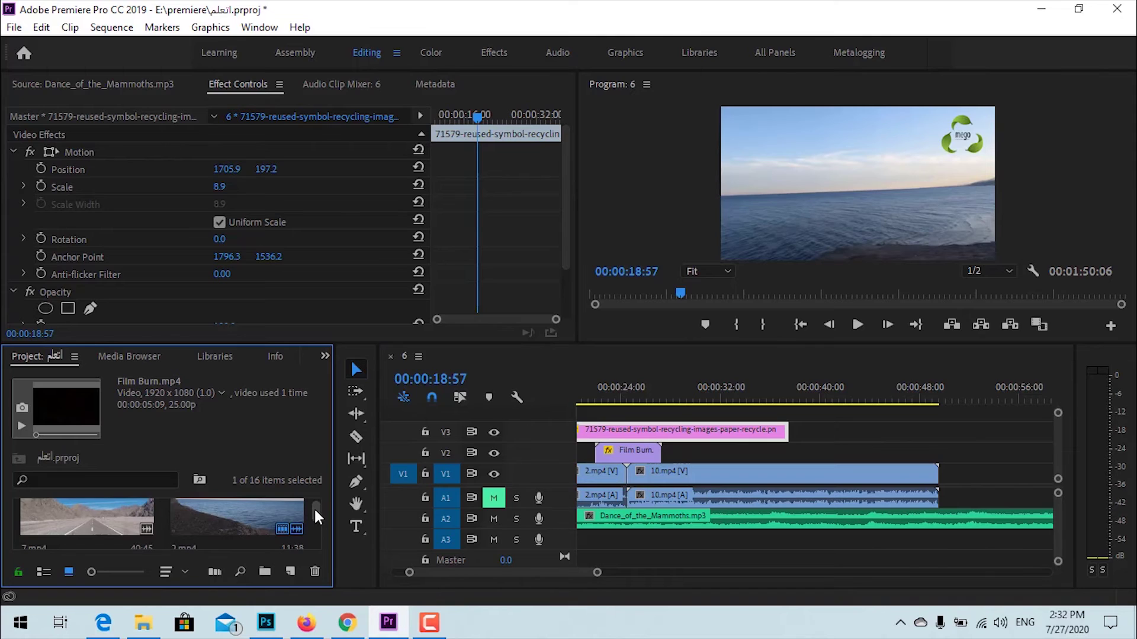
click(94, 514)
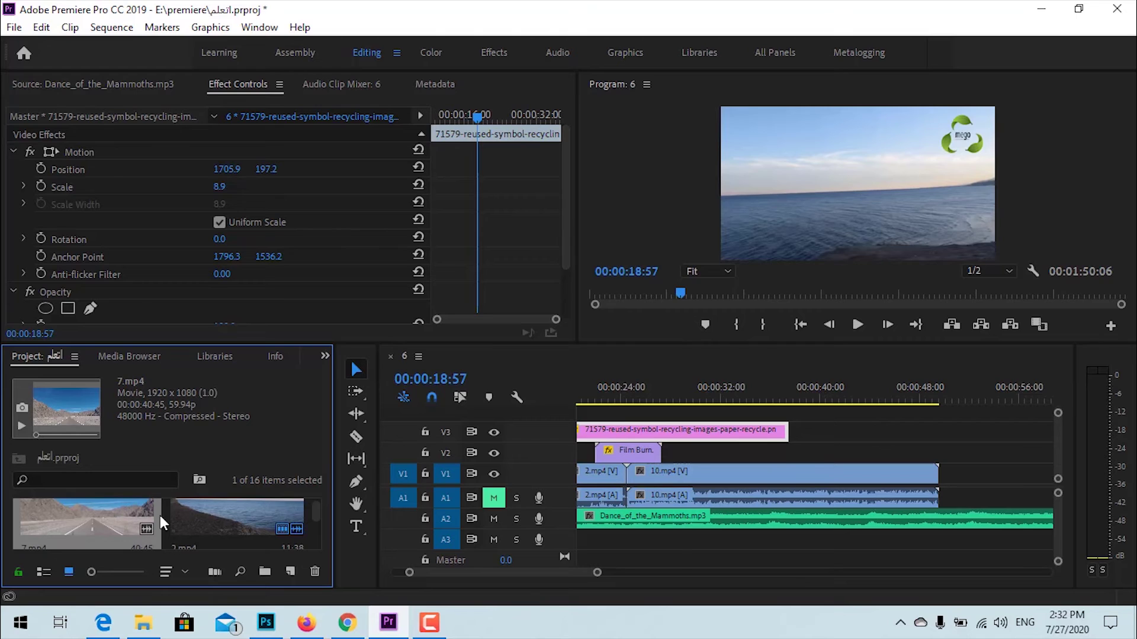
mouse_move(672, 513)
mouse_down()
mouse_move(817, 456)
mouse_move(803, 455)
mouse_up()
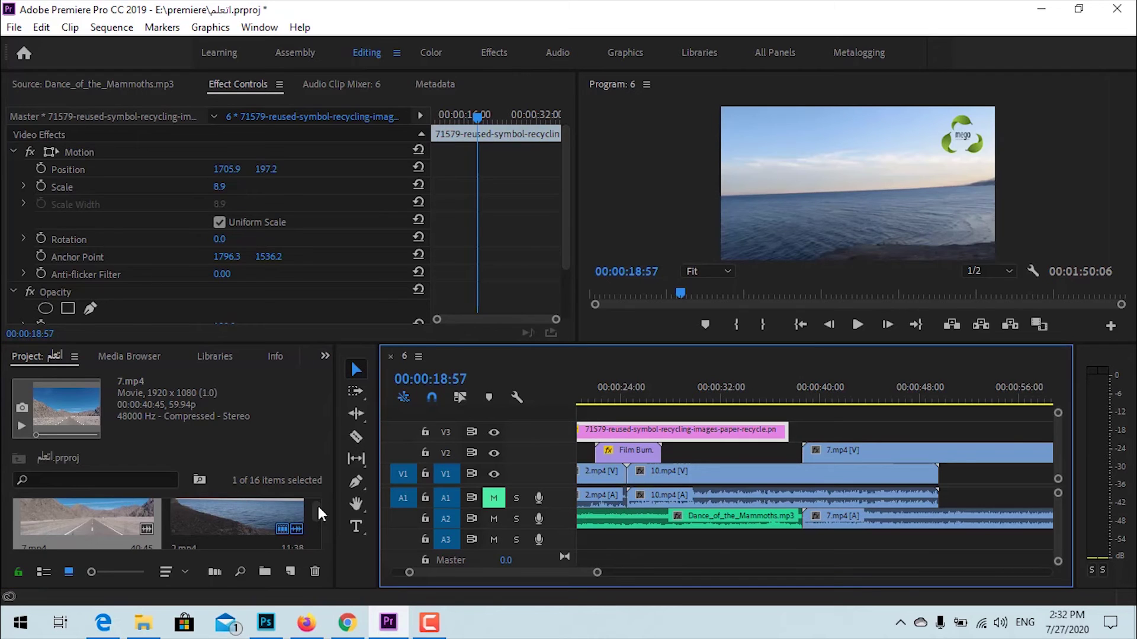
Razor-cut 7.mp4 at about 00:00:48 and delete its trailing video and audio pieces
click(355, 438)
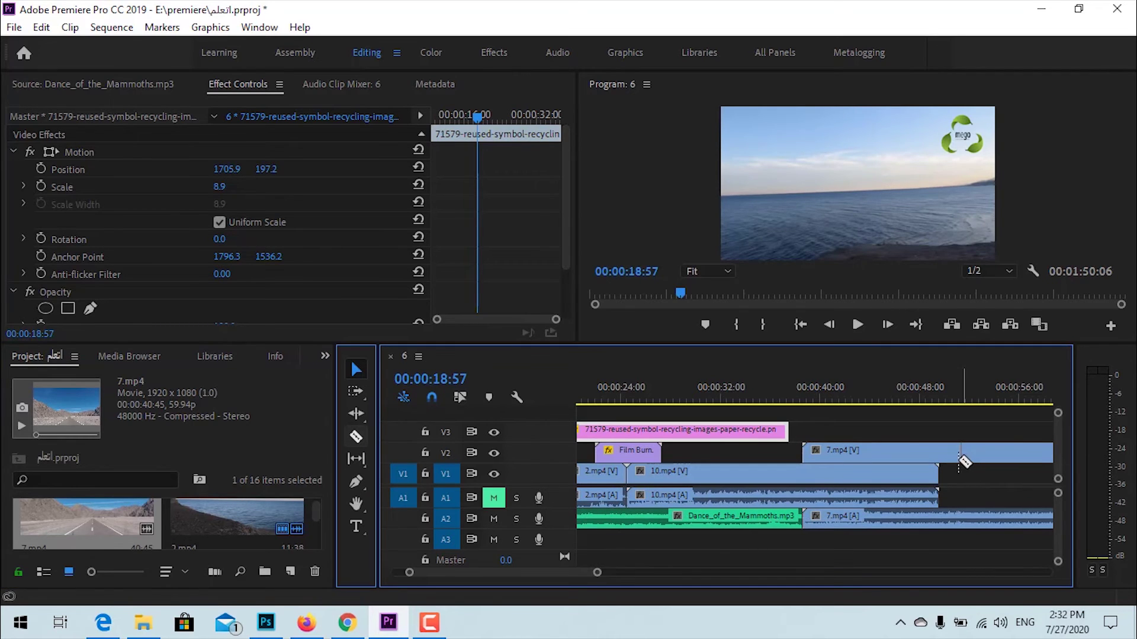
click(931, 452)
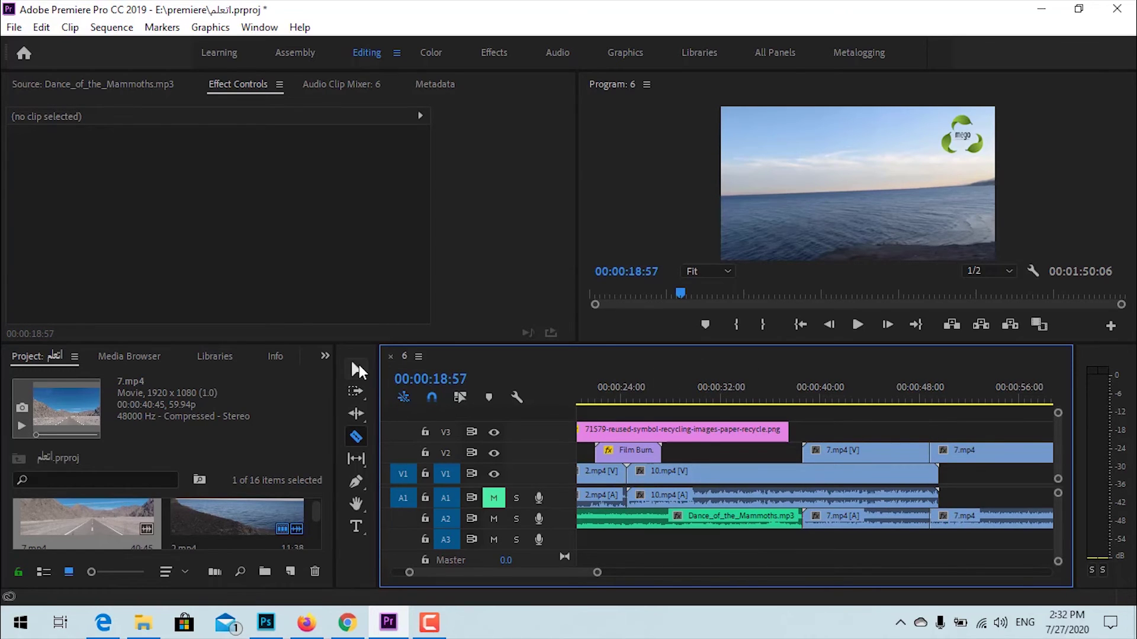
click(356, 369)
click(960, 455)
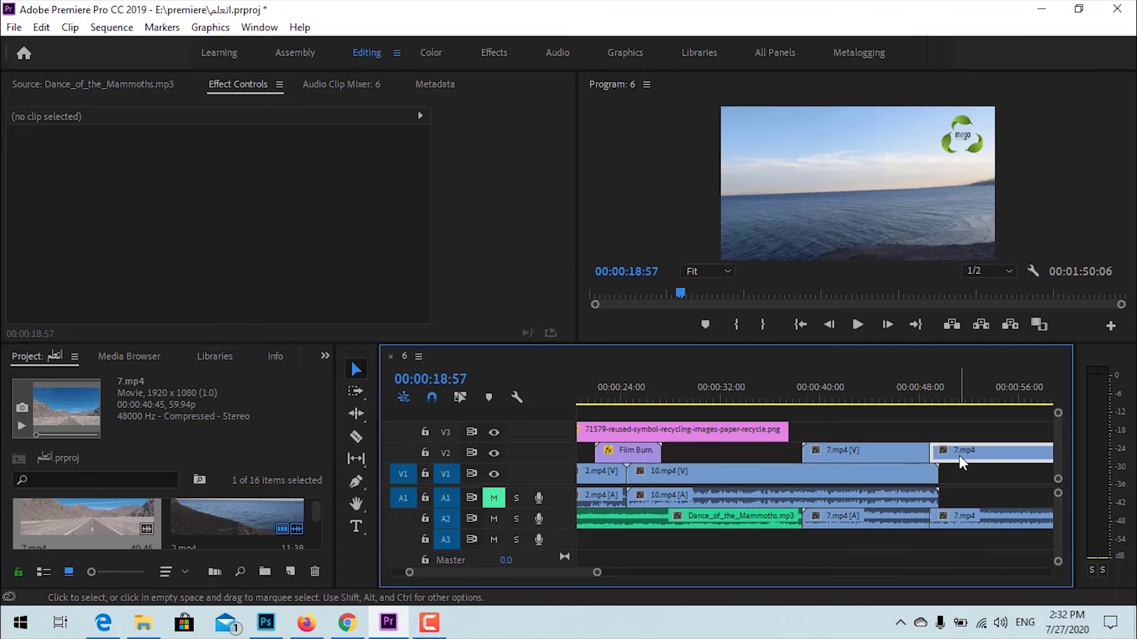
key(Delete)
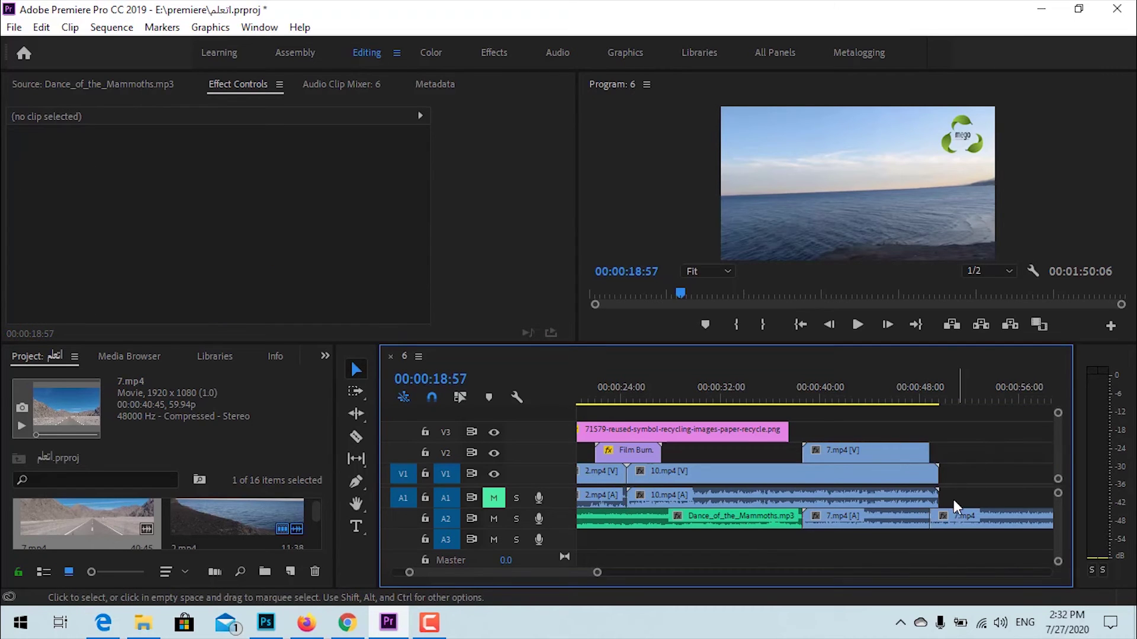
click(958, 517)
key(Delete)
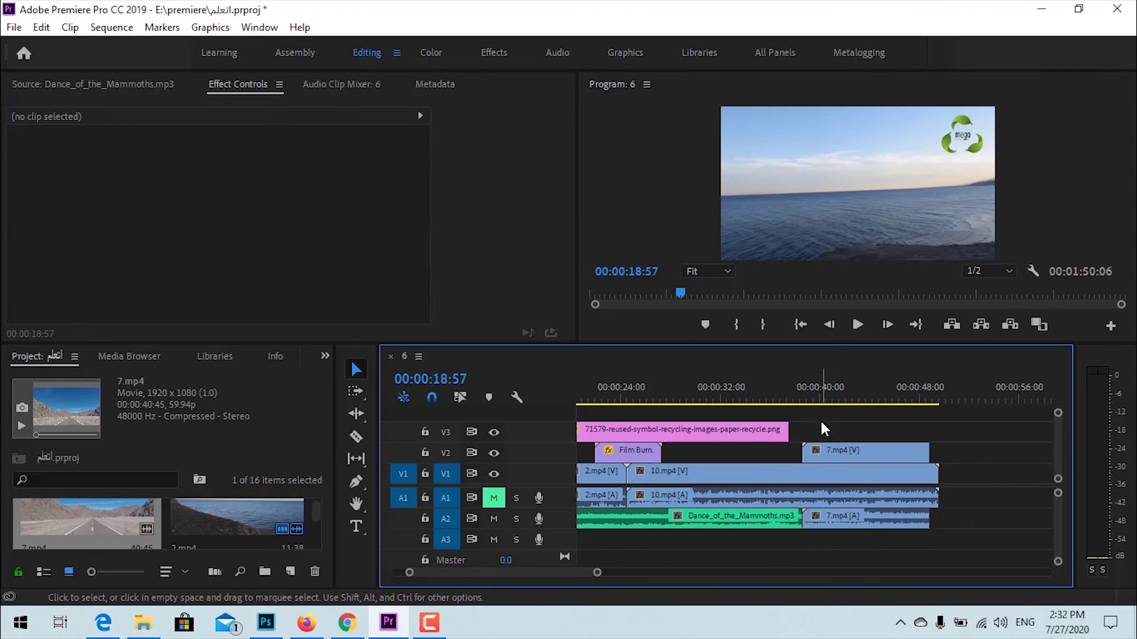
Preview the new 7.mp4 overlay from about 37 seconds, stopping at 00:00:40:21
click(794, 391)
click(859, 325)
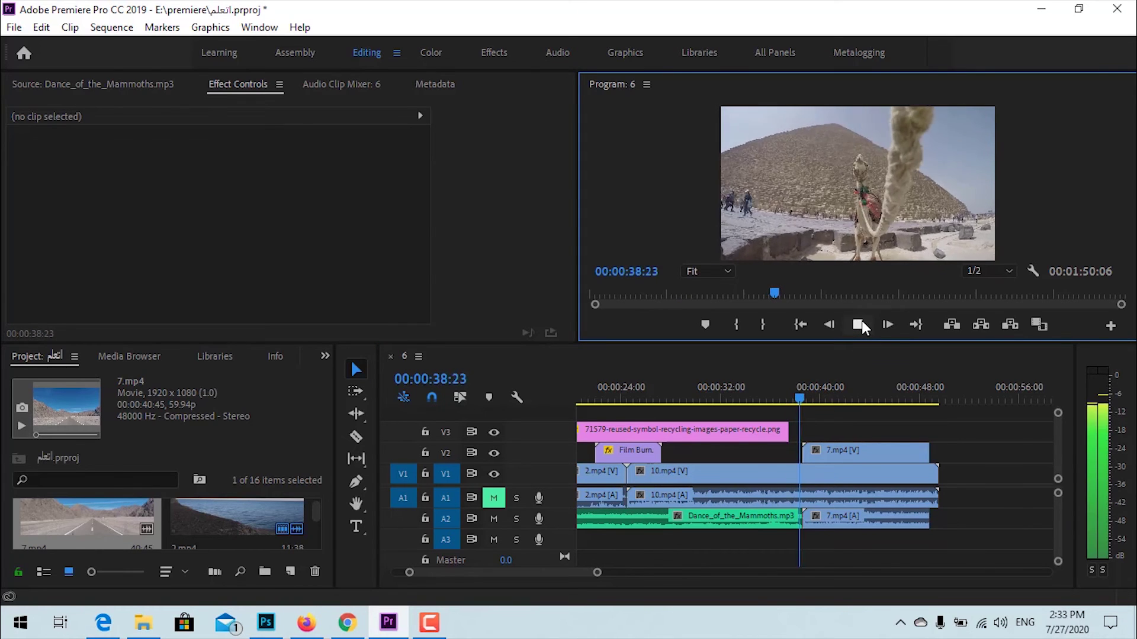
click(859, 325)
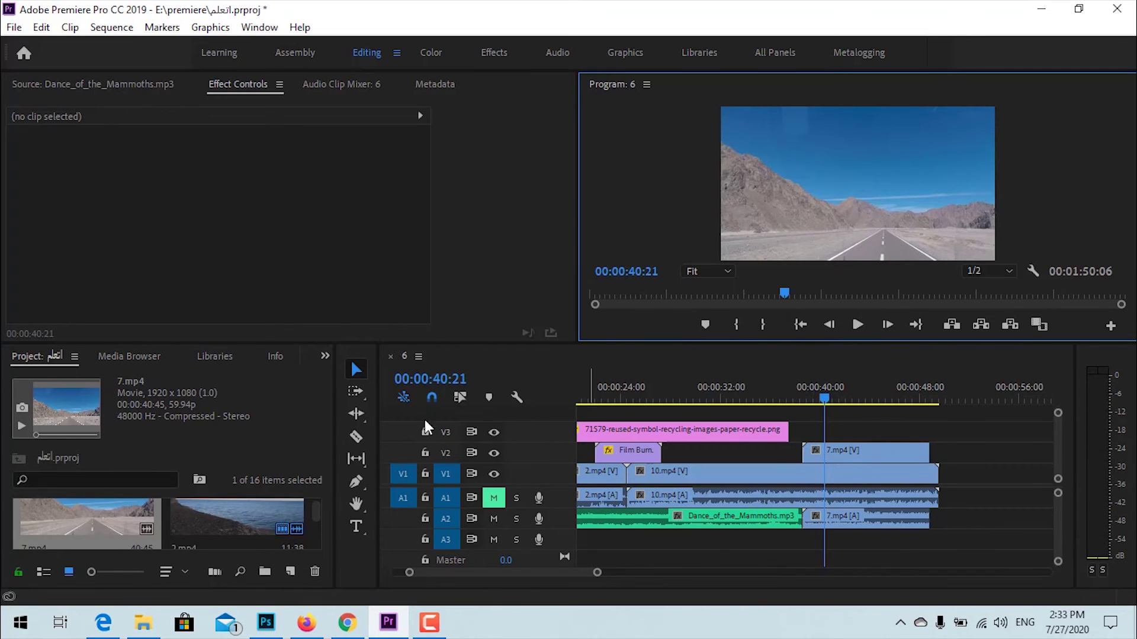
Razor-split 10.mp4 on V1 at 00:00:40:21, then select the 7.mp4 clip
click(357, 437)
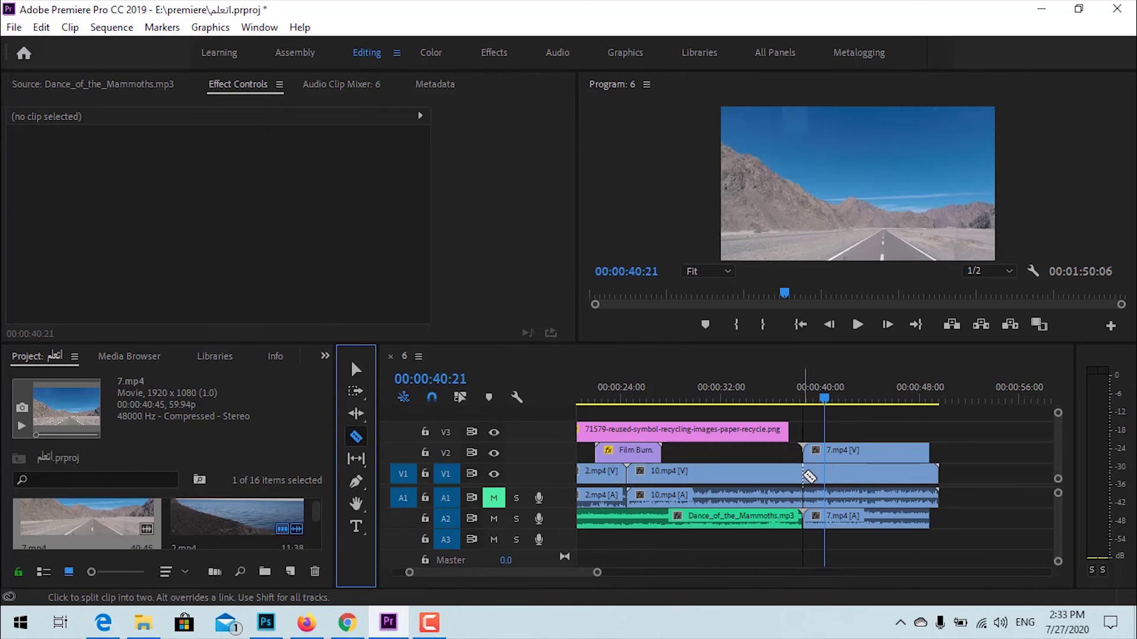
click(805, 476)
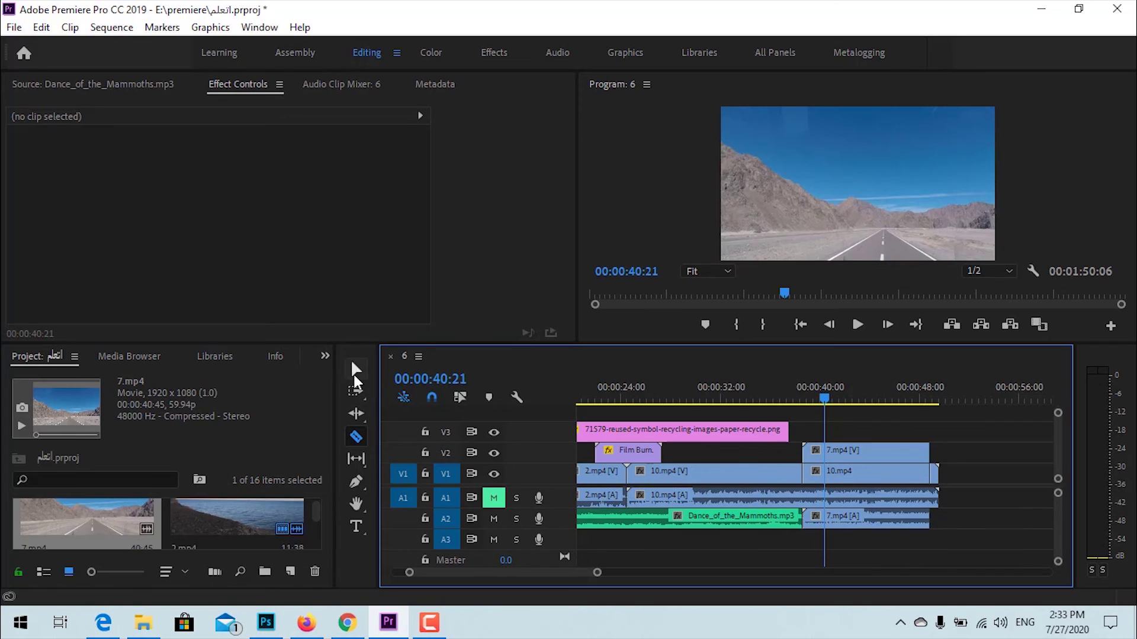
click(355, 369)
click(858, 456)
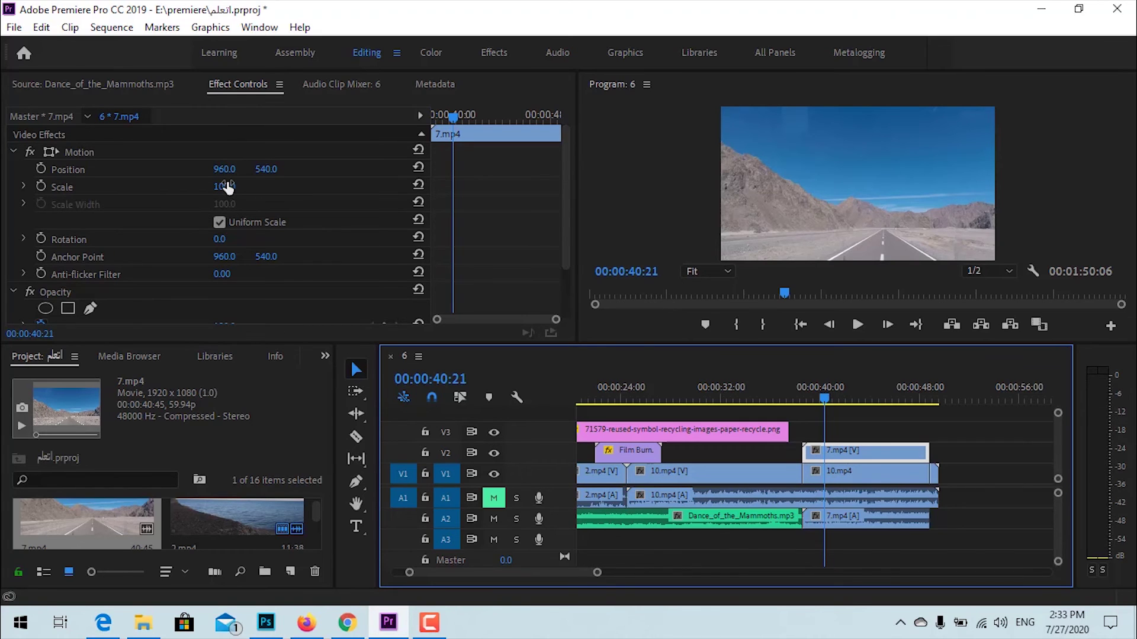
Scale 7.mp4 to 51 at Position X 493, and the 10.mp4 piece to 51 at X 1478
mouse_move(227, 187)
mouse_down()
mouse_move(178, 189)
mouse_move(200, 193)
mouse_up()
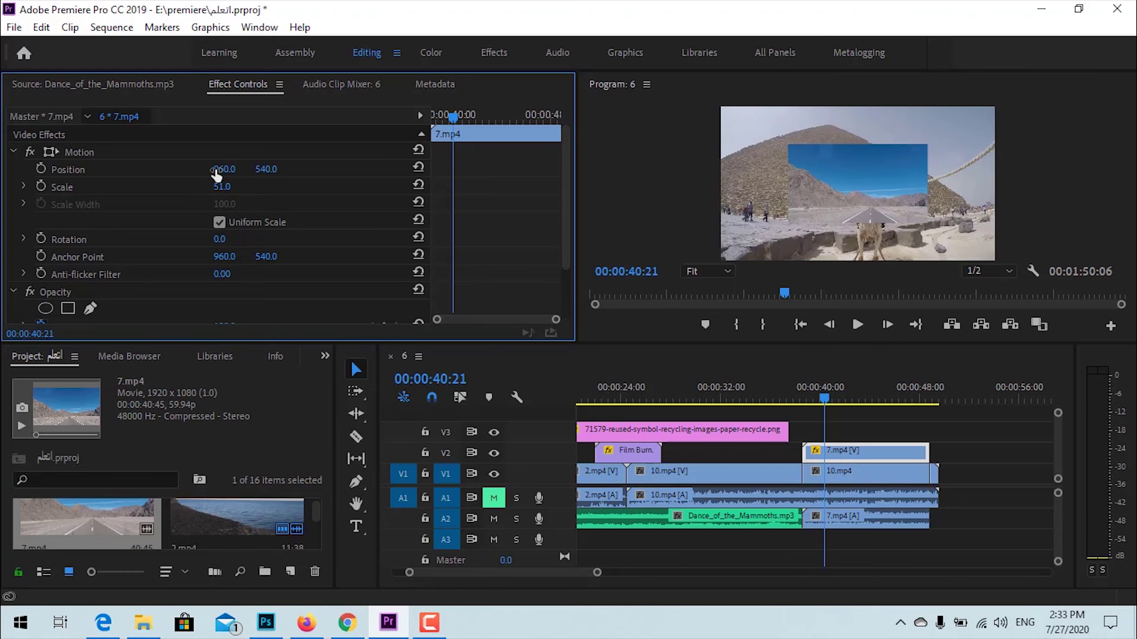
mouse_move(215, 175)
mouse_down()
mouse_move(144, 174)
mouse_move(148, 160)
mouse_move(36, 149)
mouse_up()
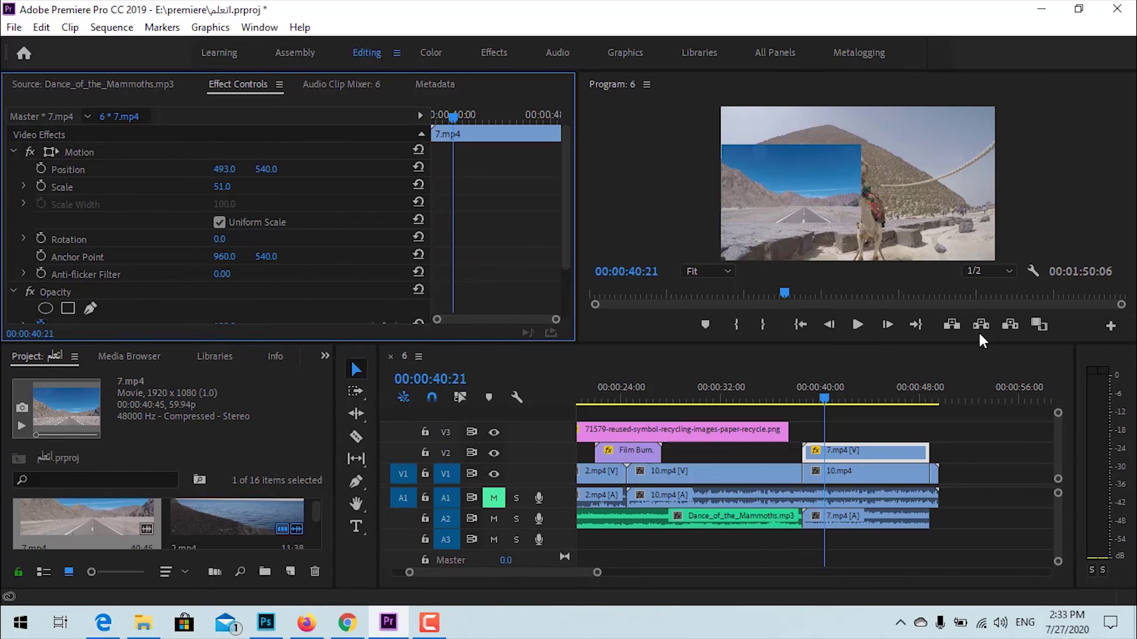
click(850, 472)
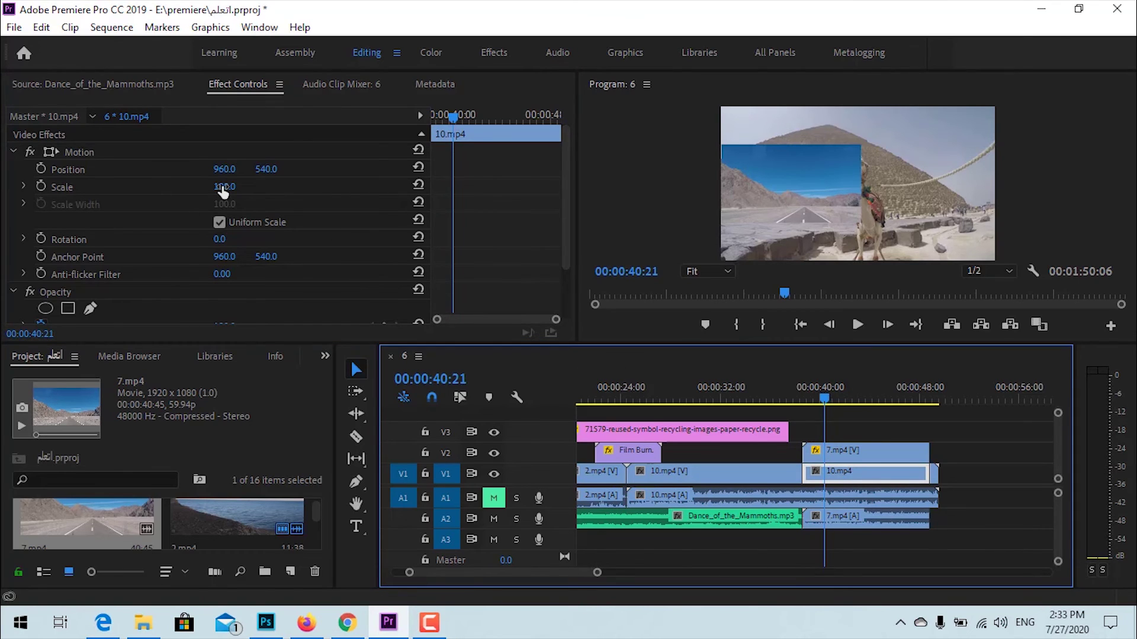
mouse_move(223, 190)
mouse_down()
mouse_move(164, 190)
mouse_move(184, 197)
mouse_up()
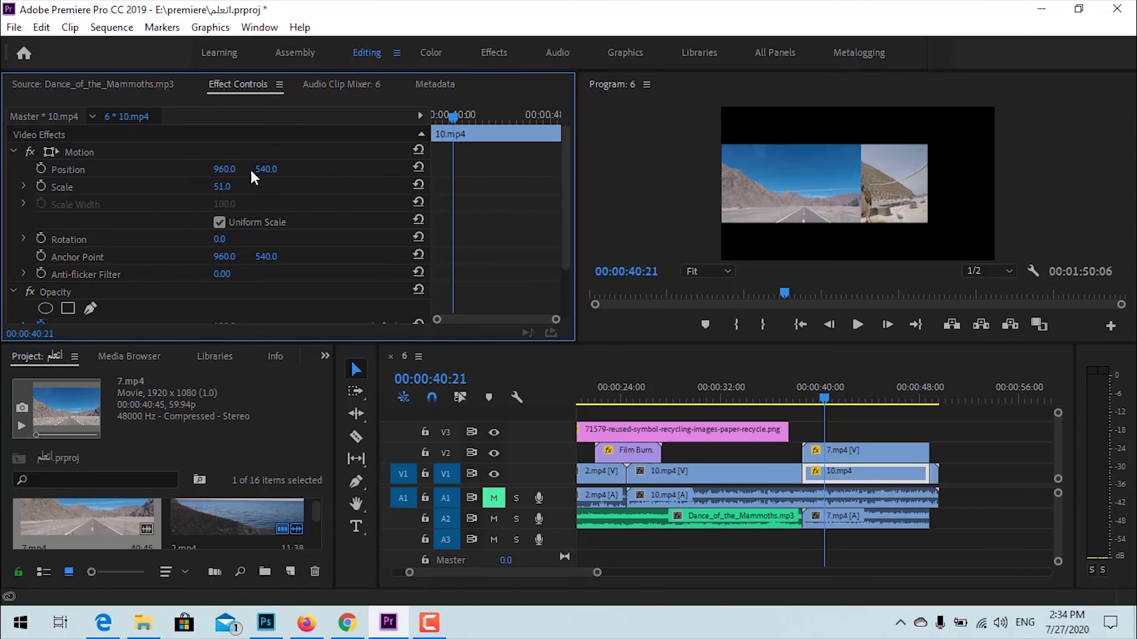
drag(225, 172, 653, 127)
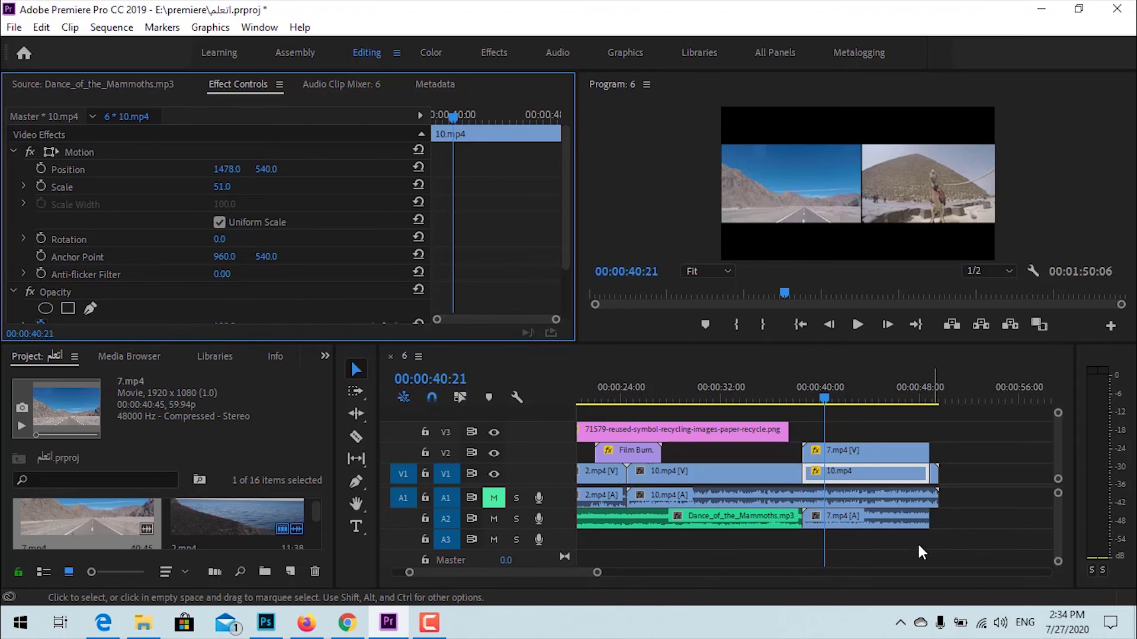
Delete 7.mp4's audio on A2, extend Dance_of_the_Mammoths.mp3 to about 00:00:48, and preview from 37 seconds
click(878, 531)
key(Delete)
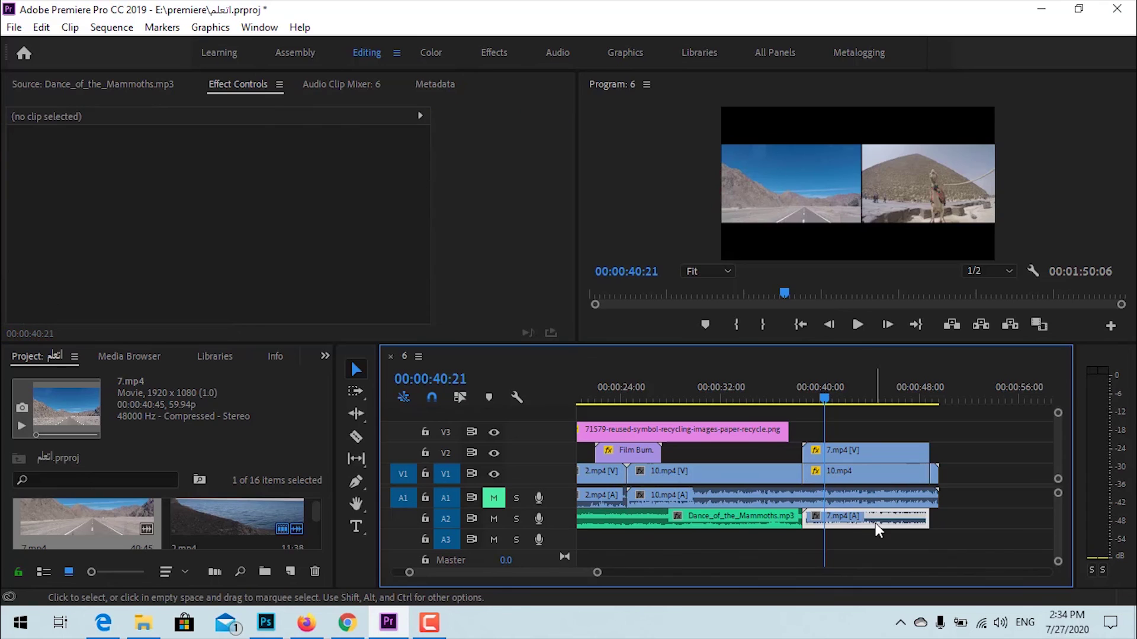
drag(798, 519, 937, 522)
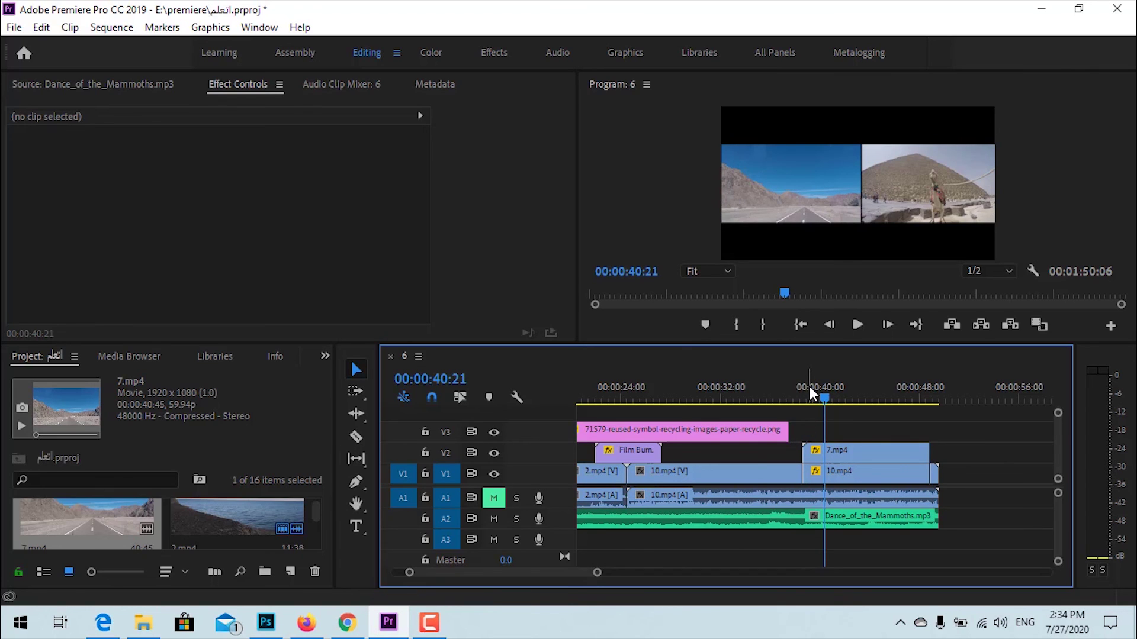
click(787, 386)
click(860, 325)
click(860, 326)
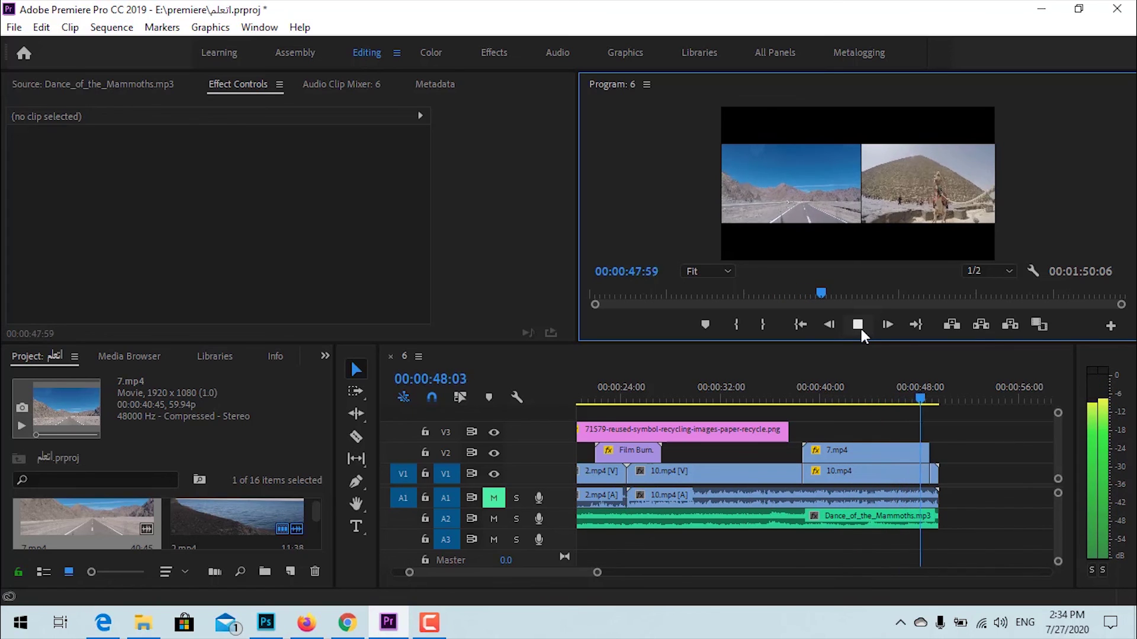
Extend the recycling PNG on V3 to about 00:00:48 and replay from 40 seconds to check it
click(859, 327)
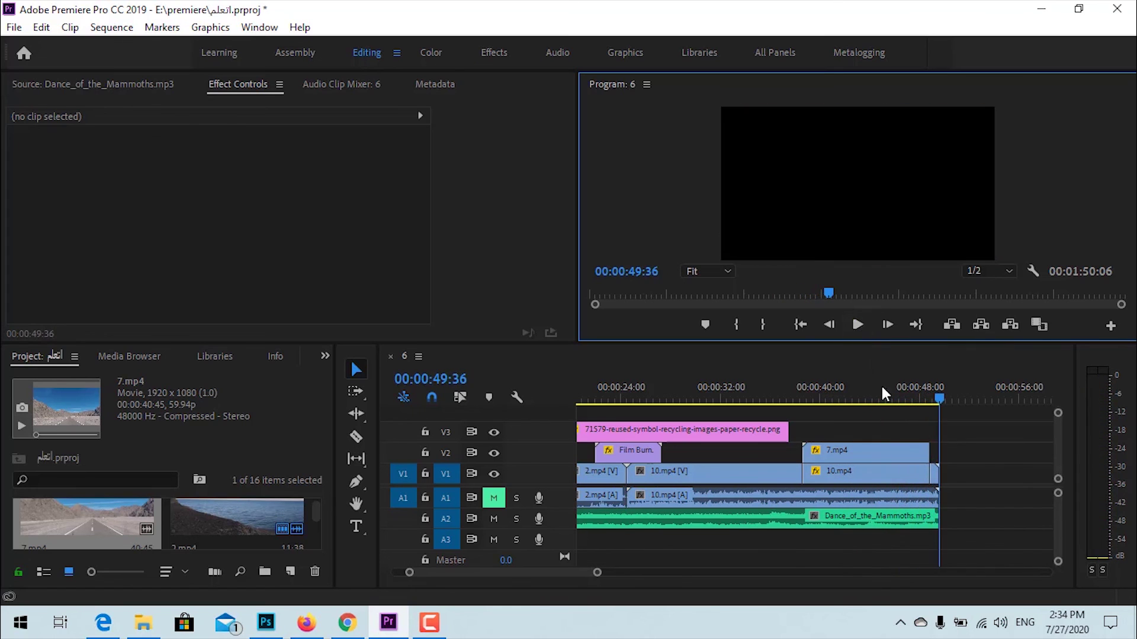
click(860, 398)
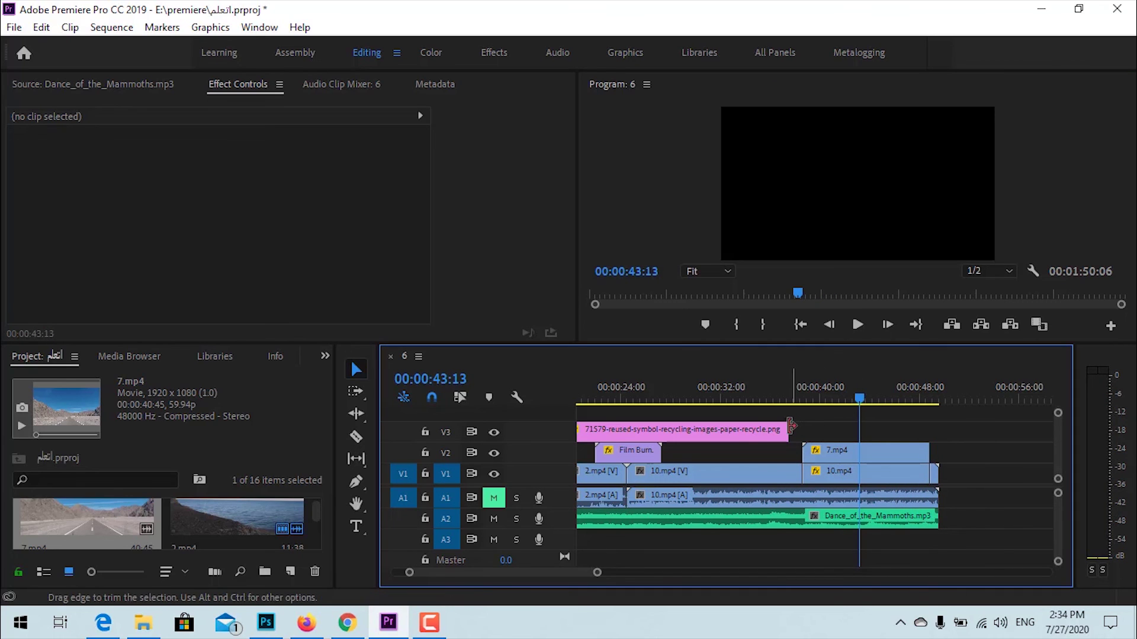
drag(791, 427, 922, 425)
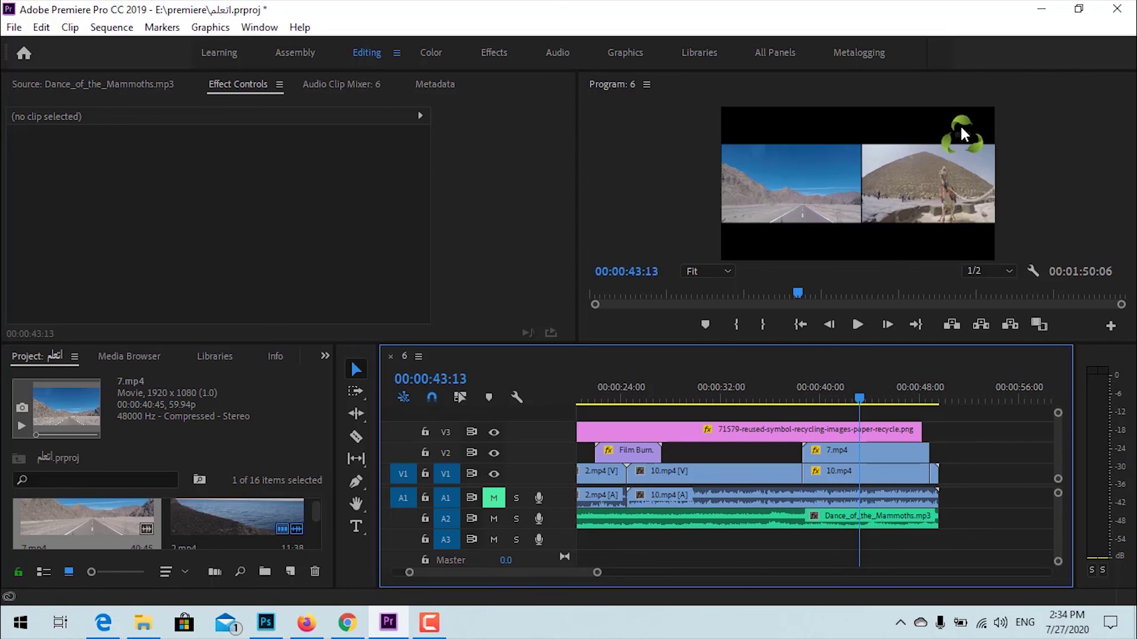
click(828, 391)
click(858, 325)
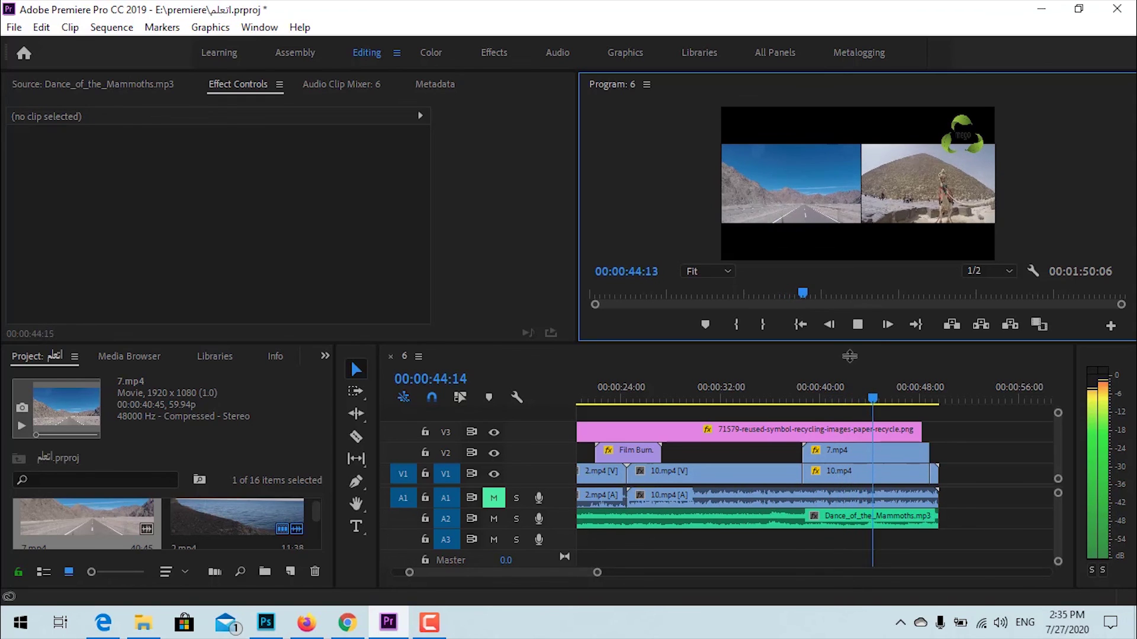
click(858, 327)
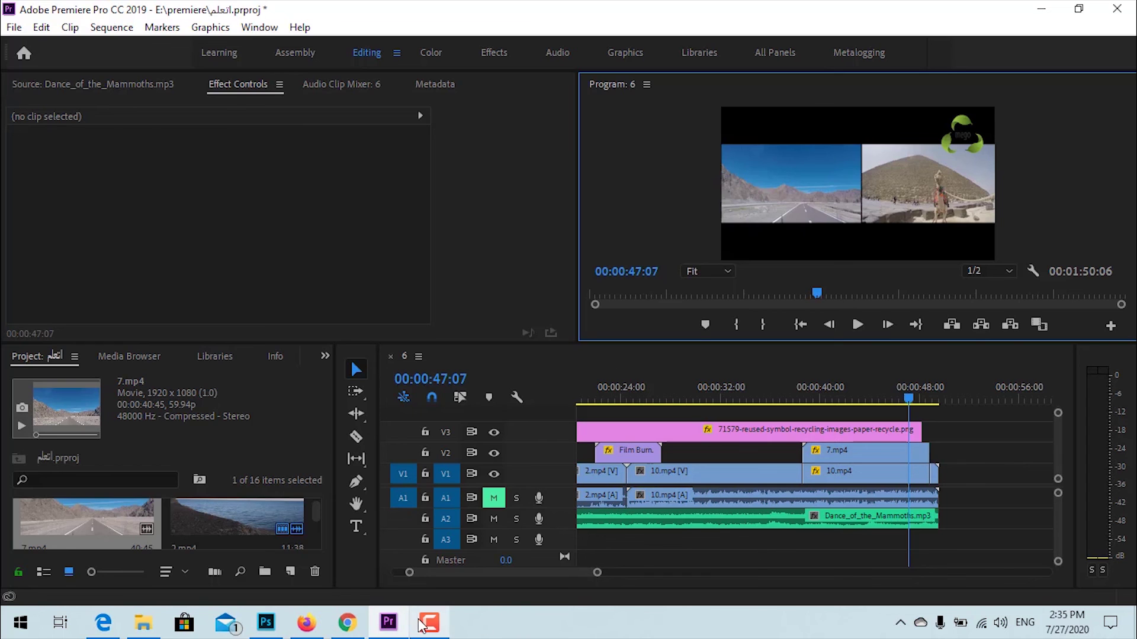
mouse_move(418, 628)
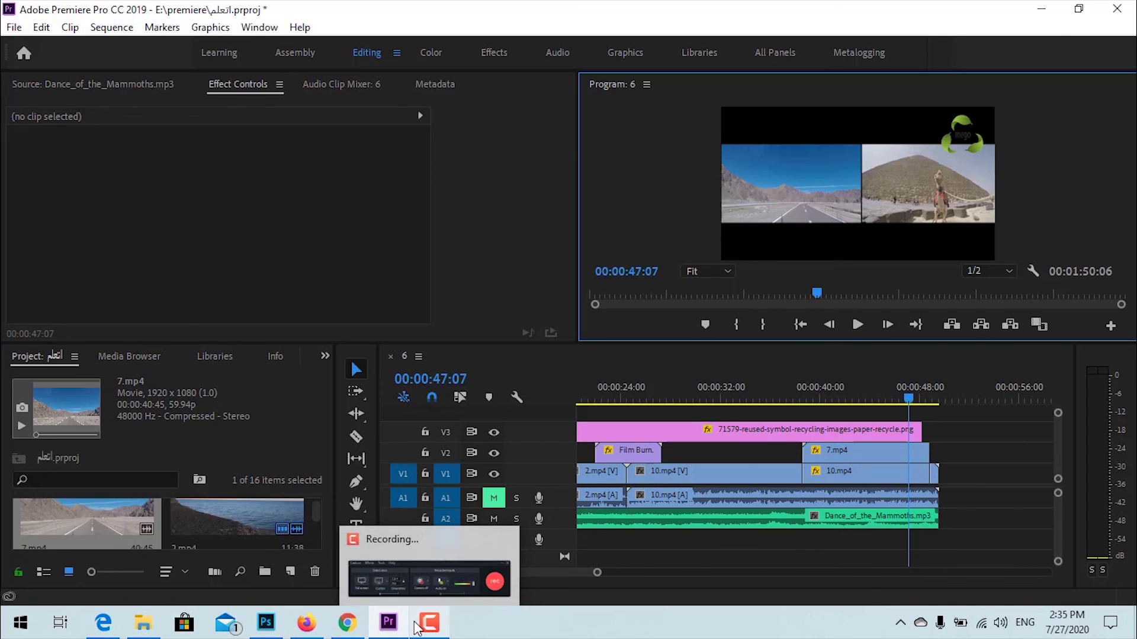